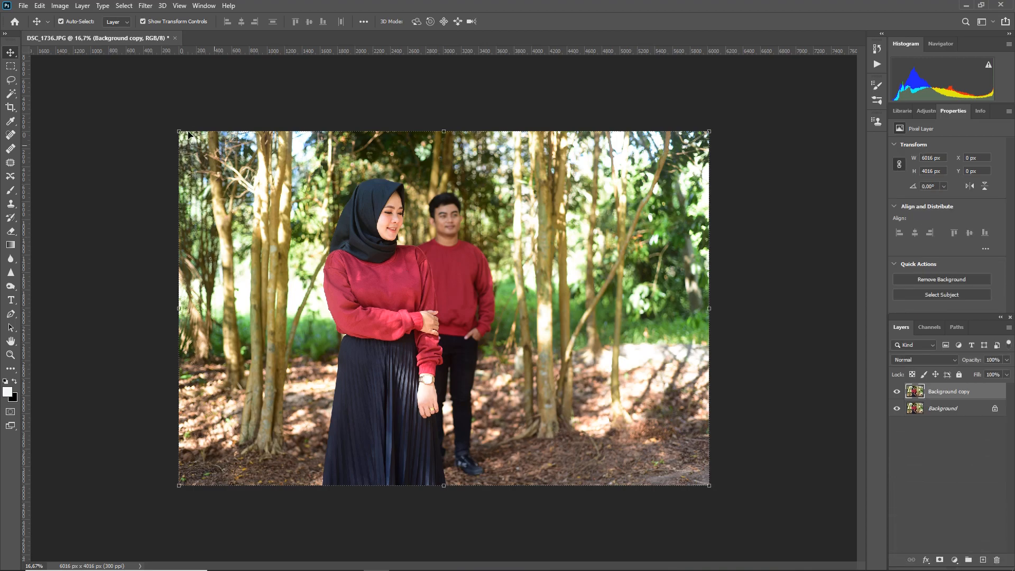
# Open the Camera Raw filter and set Contrast to -15, Highlights to -50, Shadows and Whites to -20, and Blacks to +20.
pyautogui.click(146, 6)
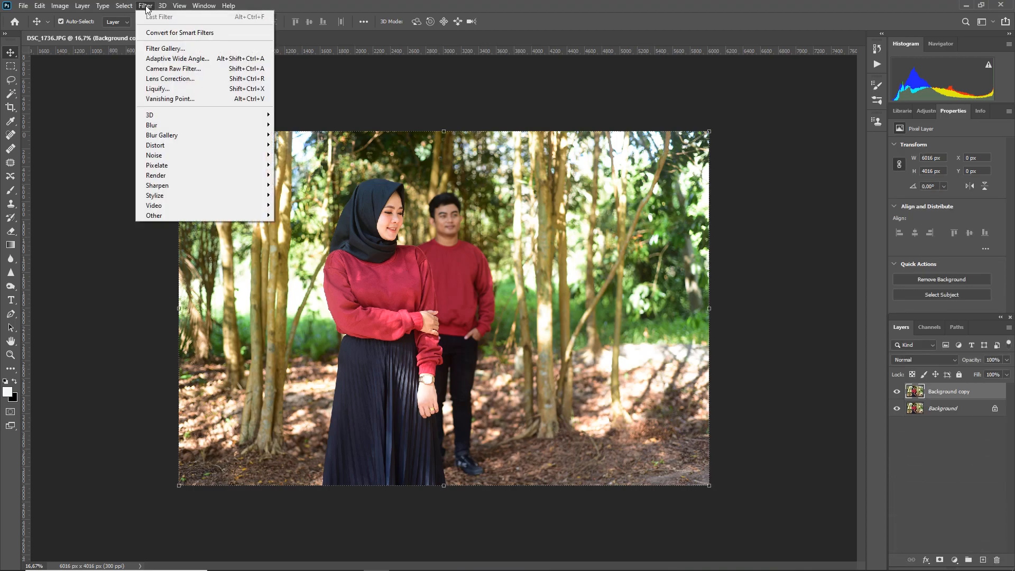
pyautogui.click(183, 67)
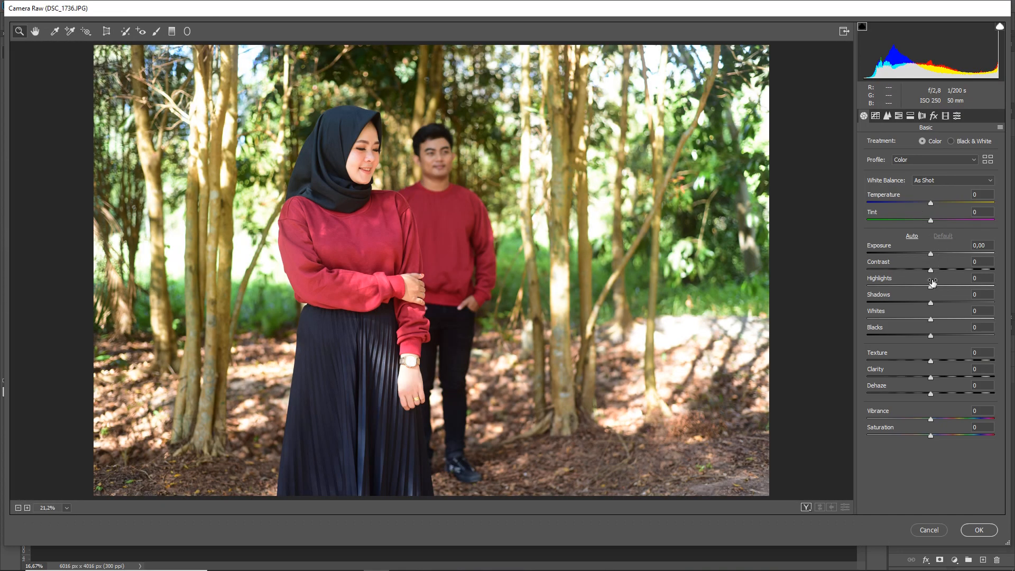
pyautogui.moveTo(931, 269); pyautogui.dragTo(921, 268)
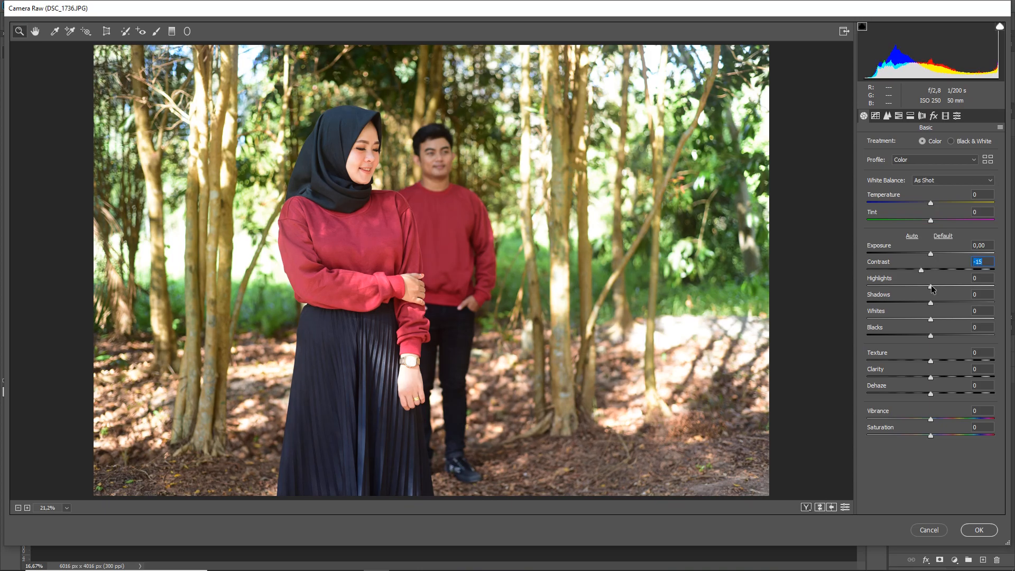
pyautogui.moveTo(931, 287); pyautogui.dragTo(914, 300)
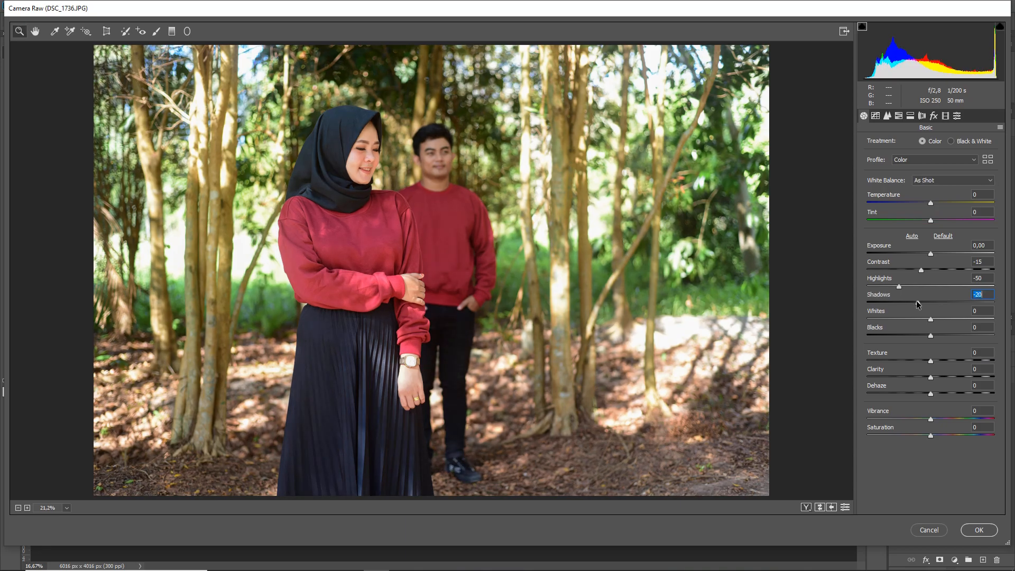
pyautogui.moveTo(931, 318); pyautogui.dragTo(919, 313)
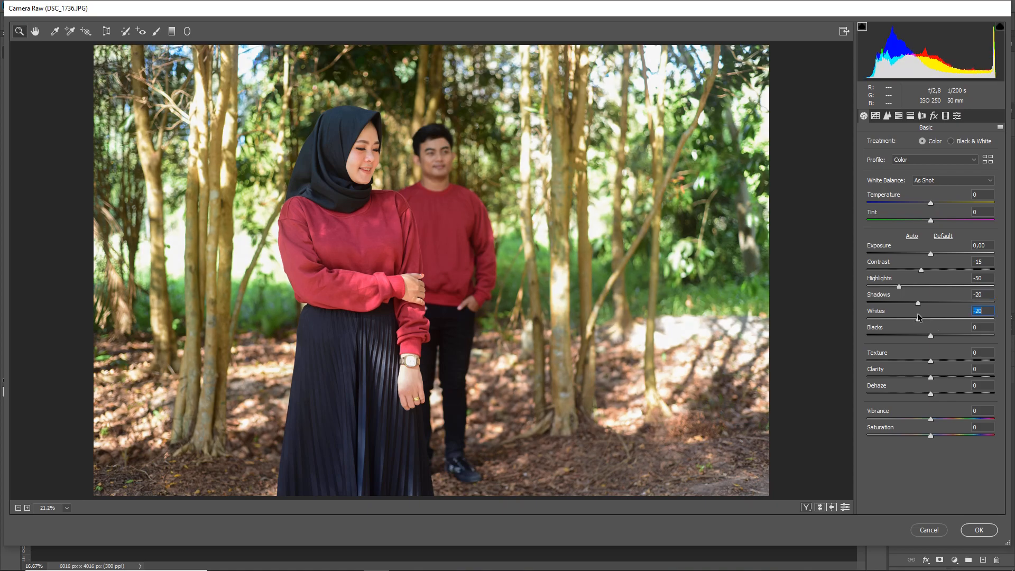
pyautogui.moveTo(932, 341); pyautogui.dragTo(947, 341)
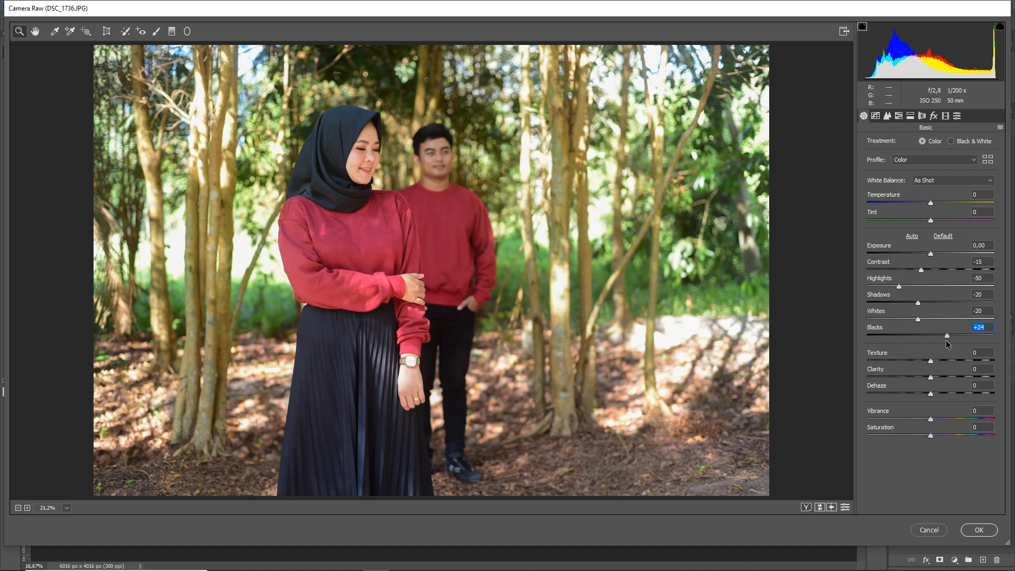
pyautogui.moveTo(942, 339); pyautogui.dragTo(944, 340)
# Set the photo's Texture to +25, Clarity to -20 and Dehaze to -10.
pyautogui.click(934, 364)
pyautogui.moveTo(933, 364); pyautogui.dragTo(947, 366)
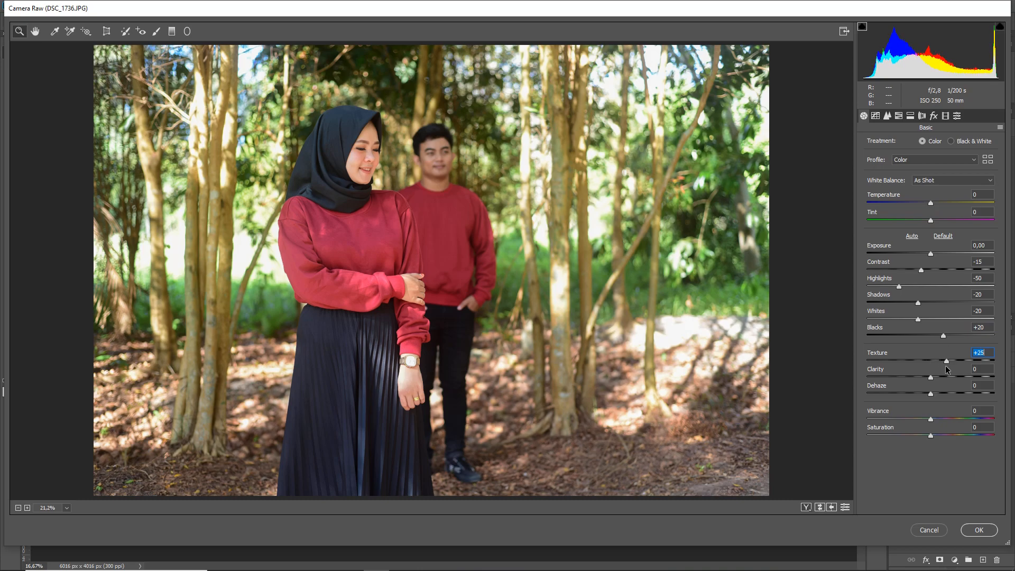
pyautogui.moveTo(932, 377); pyautogui.dragTo(921, 376)
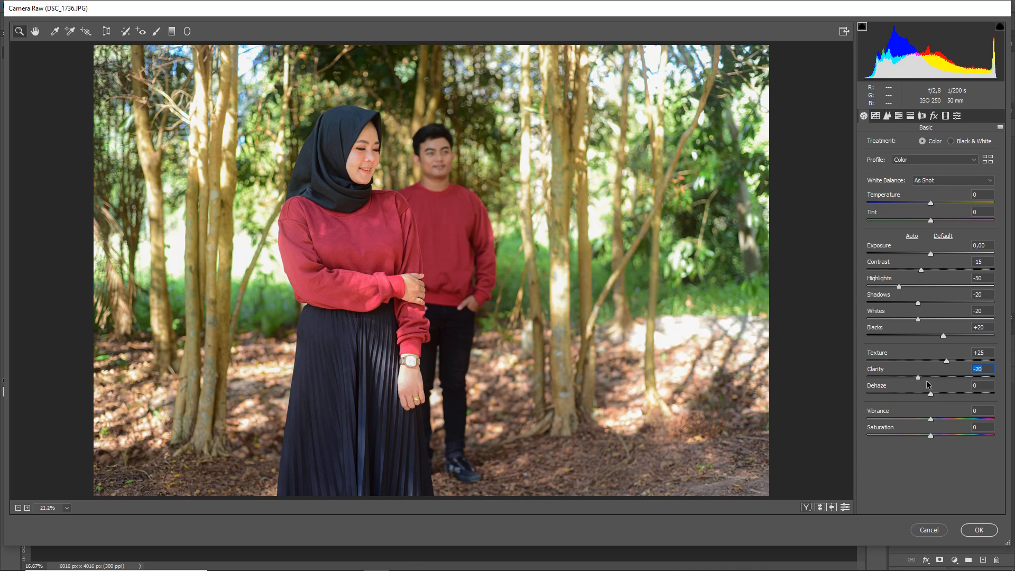
pyautogui.click(932, 395)
pyautogui.moveTo(935, 396); pyautogui.dragTo(924, 390)
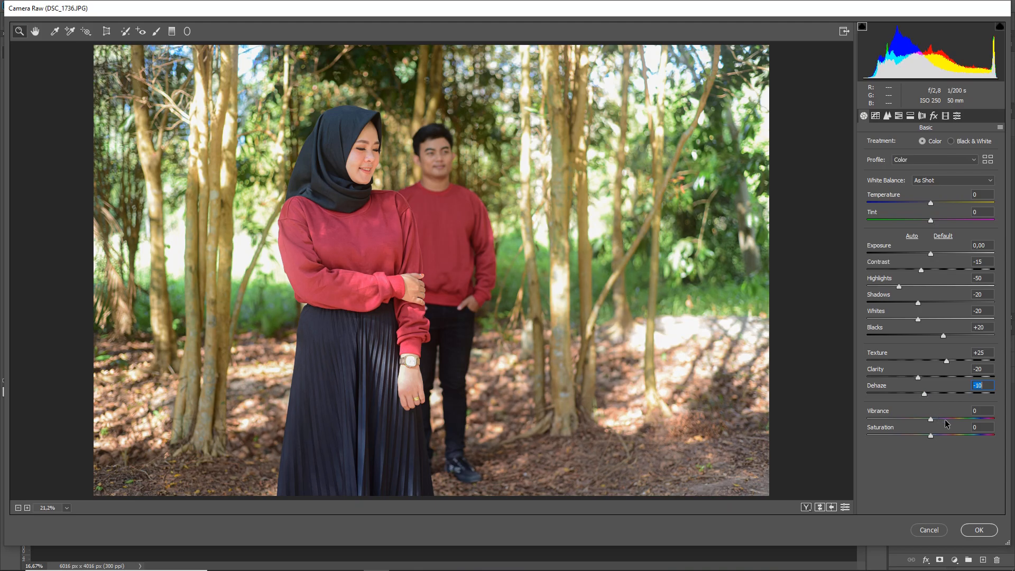
# Shape the RGB point tone curve with three points at input/output 193/190, 125/133 and 65/59.
pyautogui.click(875, 117)
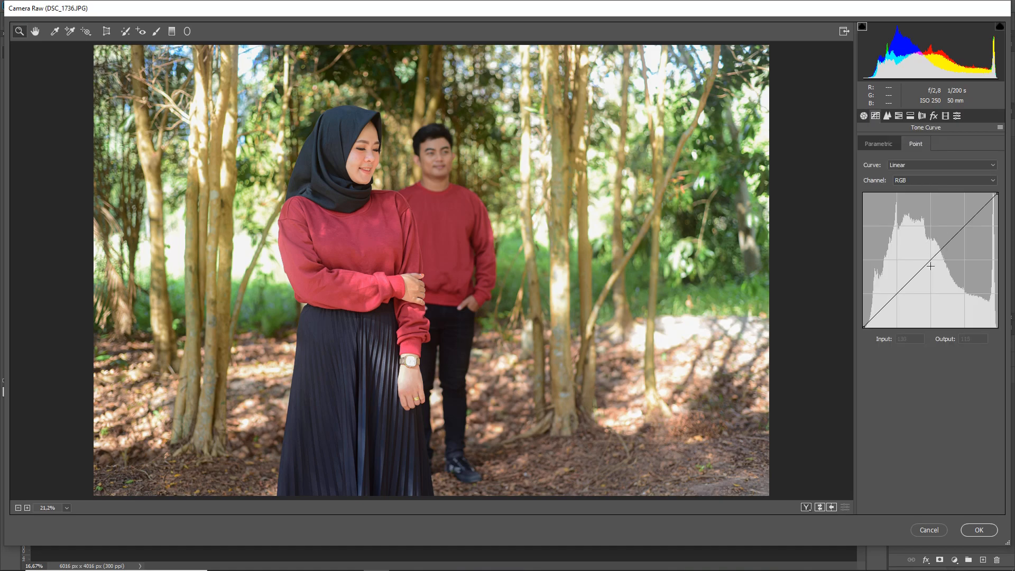
pyautogui.click(965, 226)
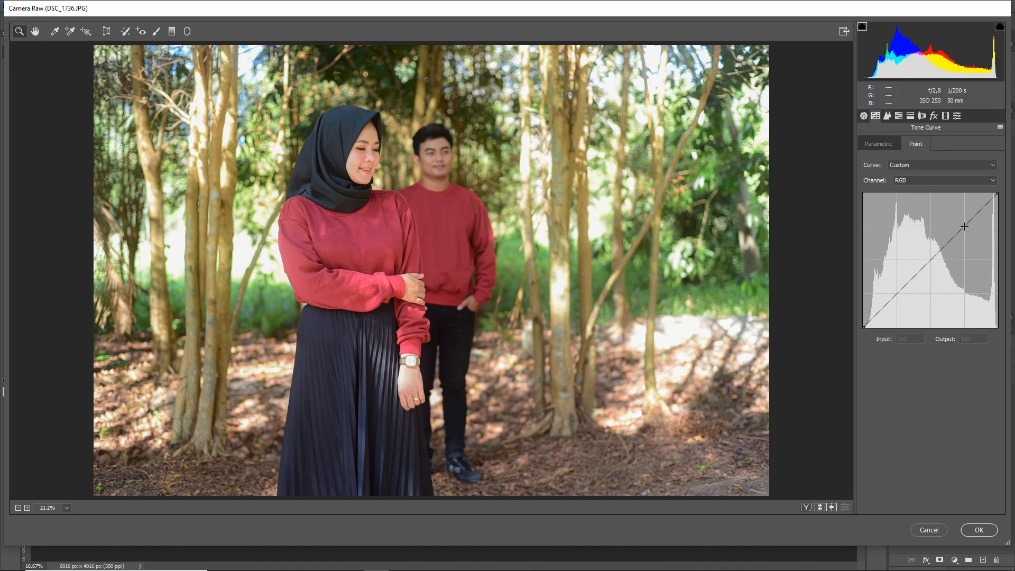
pyautogui.click(928, 262)
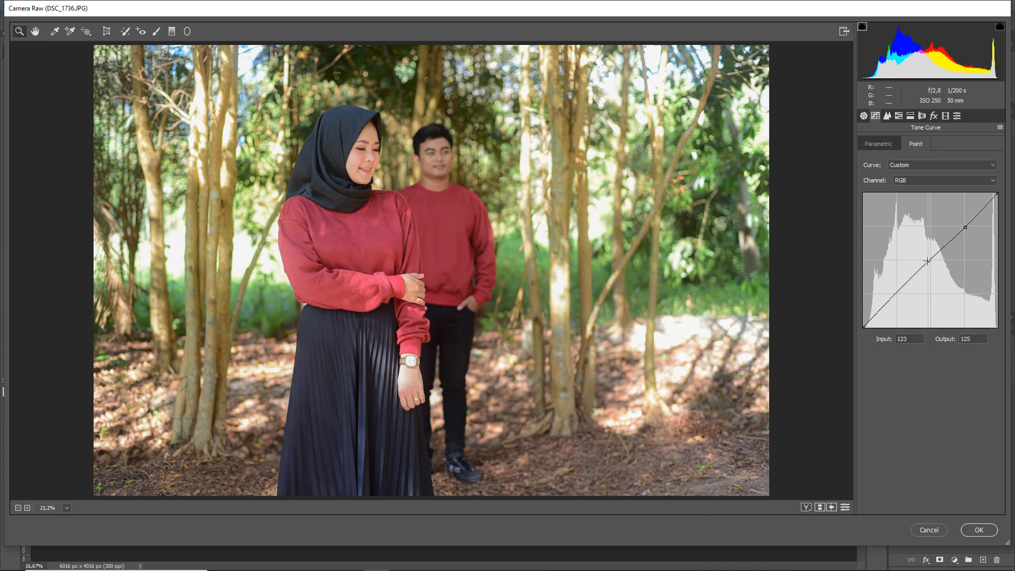
pyautogui.click(896, 293)
pyautogui.moveTo(895, 294); pyautogui.dragTo(897, 295)
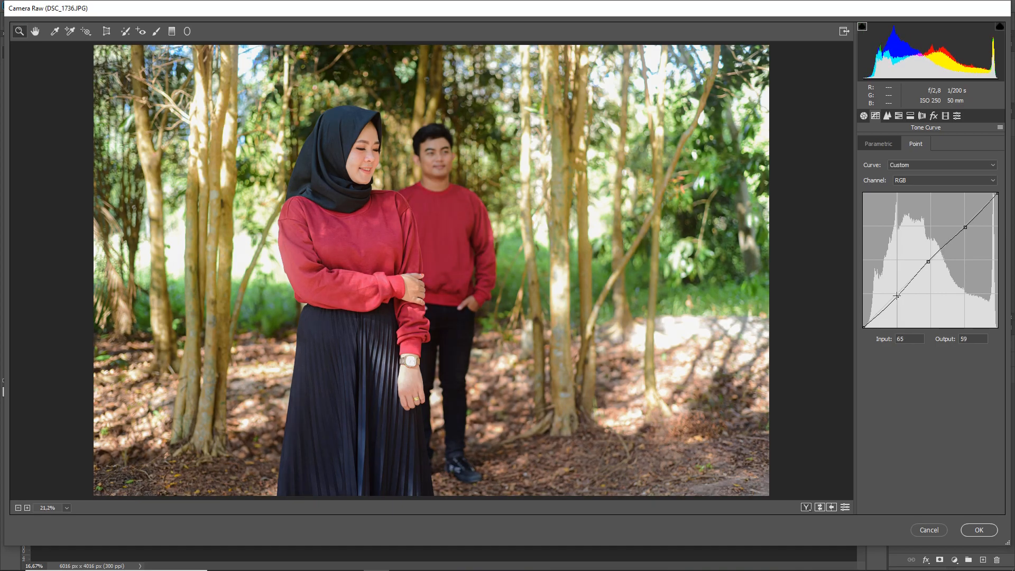
pyautogui.moveTo(929, 261); pyautogui.dragTo(930, 257)
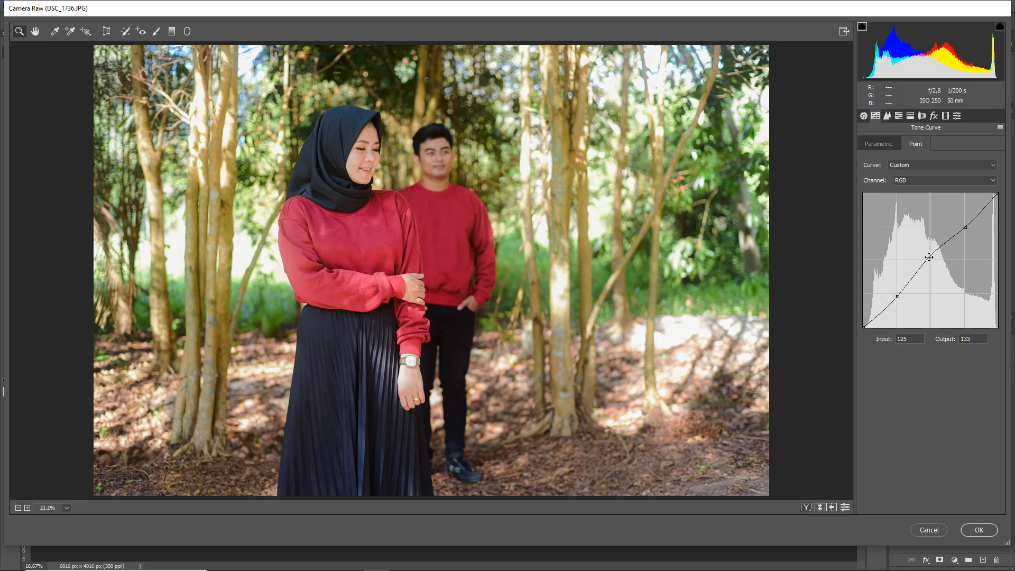
# Set the parametric tone curve's Highlights, Lights, Darks and Shadows to +10 each.
pyautogui.click(888, 117)
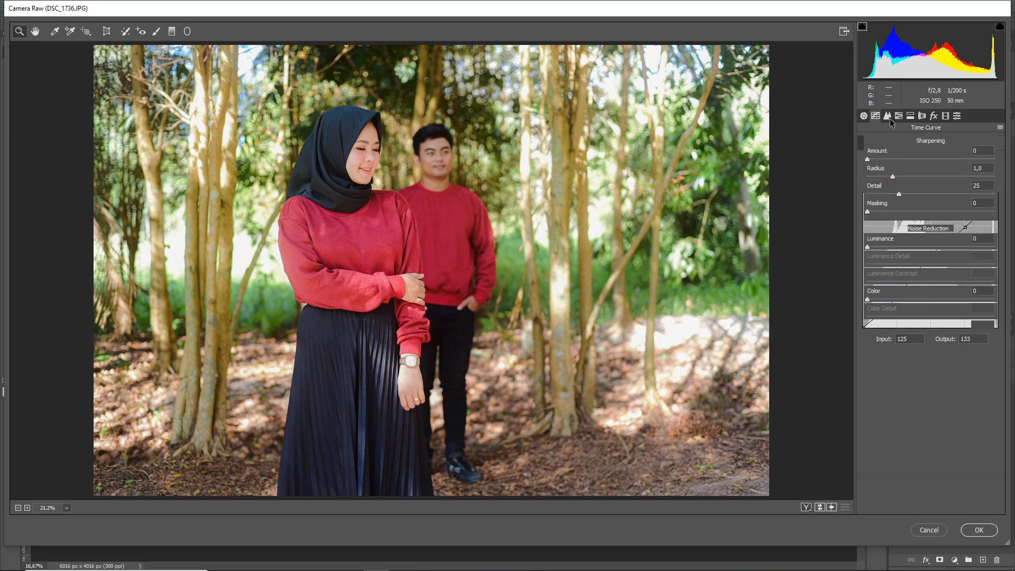
pyautogui.click(877, 117)
pyautogui.click(877, 144)
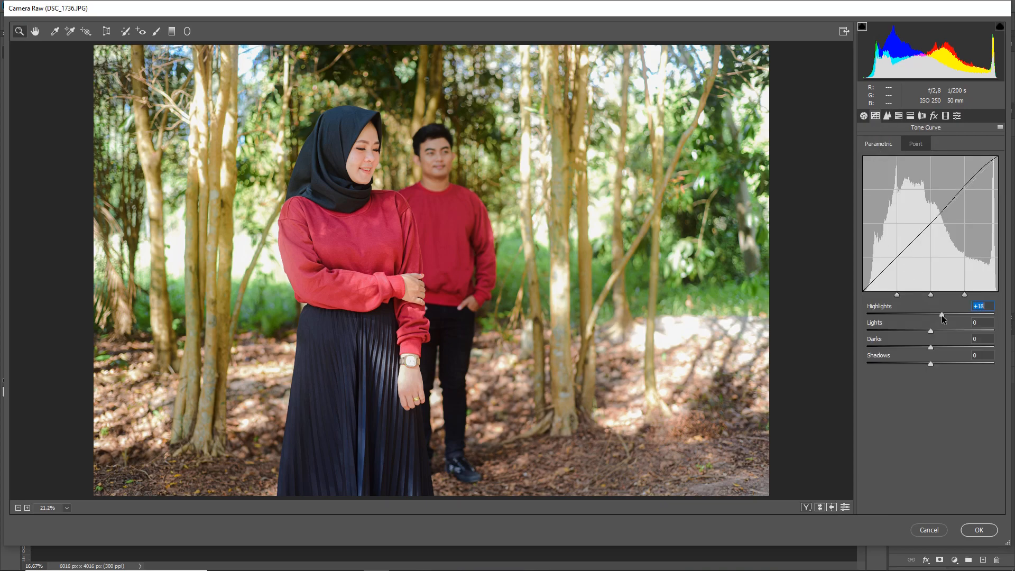
pyautogui.moveTo(932, 314)
pyautogui.mouseDown()
pyautogui.moveTo(924, 312)
pyautogui.moveTo(939, 311)
pyautogui.mouseUp()
pyautogui.moveTo(932, 332); pyautogui.dragTo(937, 364)
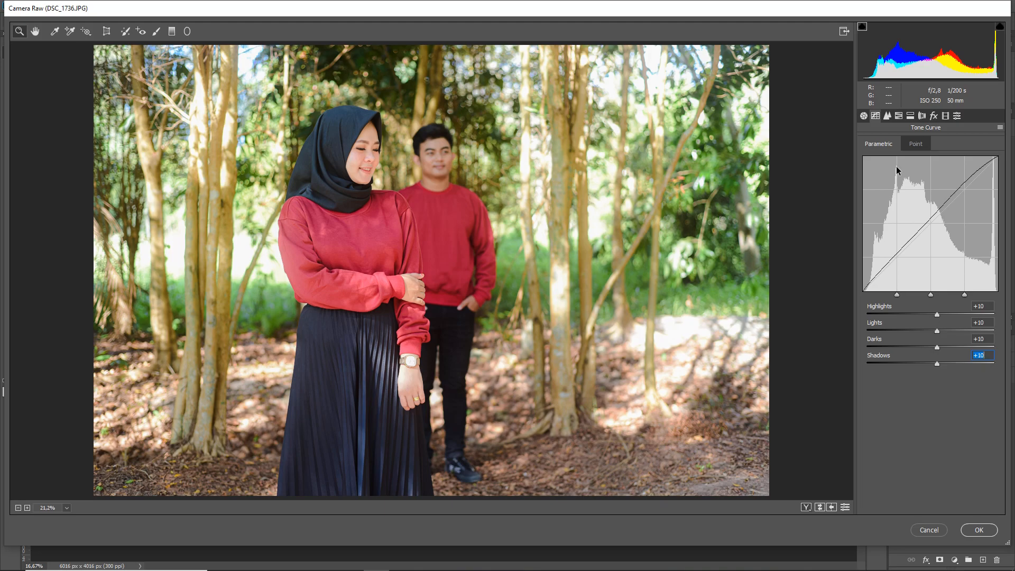
# Apply sharpening with Amount 50 and Masking 70, and noise reduction with Luminance 50 and a raised Luminance Contrast.
pyautogui.click(889, 116)
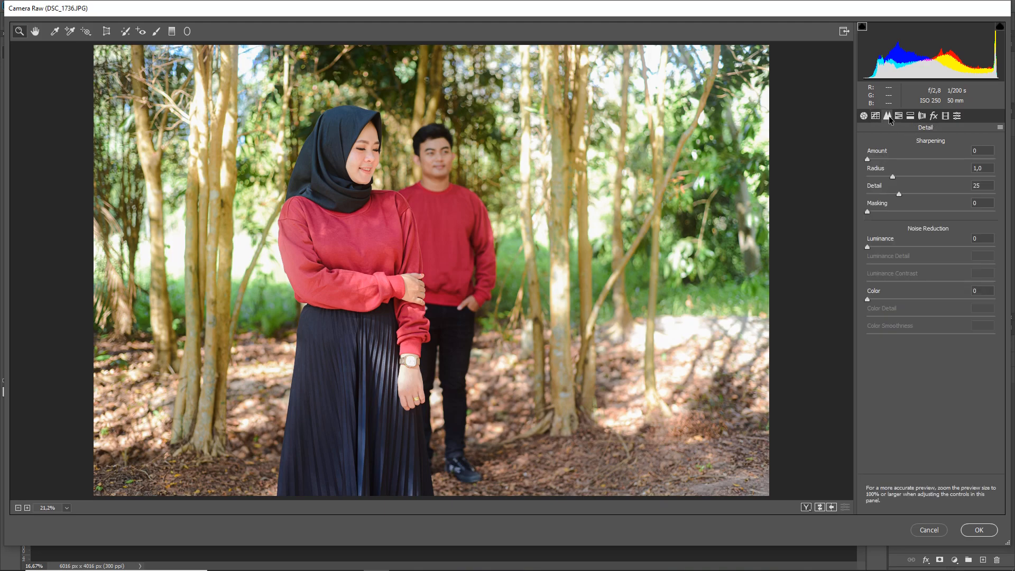
pyautogui.click(918, 159)
pyautogui.moveTo(911, 158); pyautogui.dragTo(910, 158)
pyautogui.click(950, 212)
pyautogui.moveTo(955, 213); pyautogui.dragTo(956, 213)
pyautogui.click(930, 246)
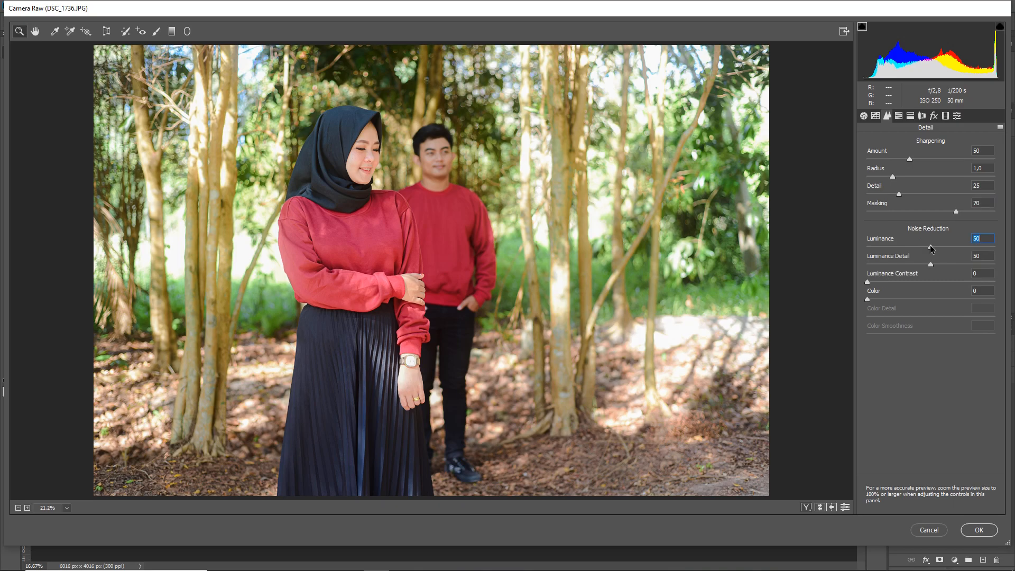
pyautogui.click(929, 282)
# Set the HSL saturation of Reds and Oranges to -10 and of Yellows to -70.
pyautogui.click(899, 116)
pyautogui.click(925, 183)
pyautogui.click(925, 200)
pyautogui.click(884, 217)
pyautogui.click(887, 217)
pyautogui.click(885, 217)
pyautogui.write('0')
# Set the HSL saturation of Greens, Aquas and Blues to -70 each.
pyautogui.click(887, 234)
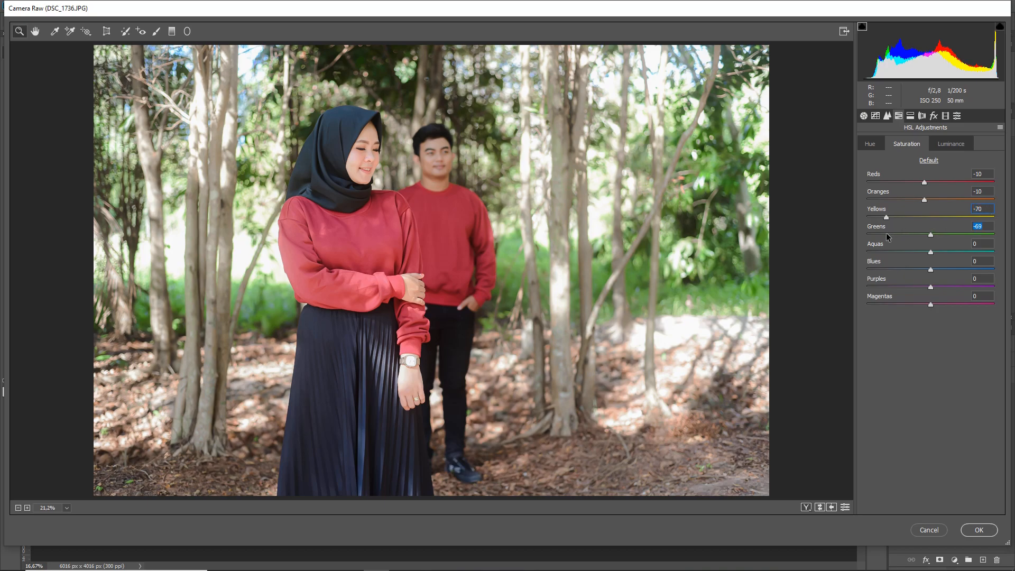
pyautogui.click(887, 234)
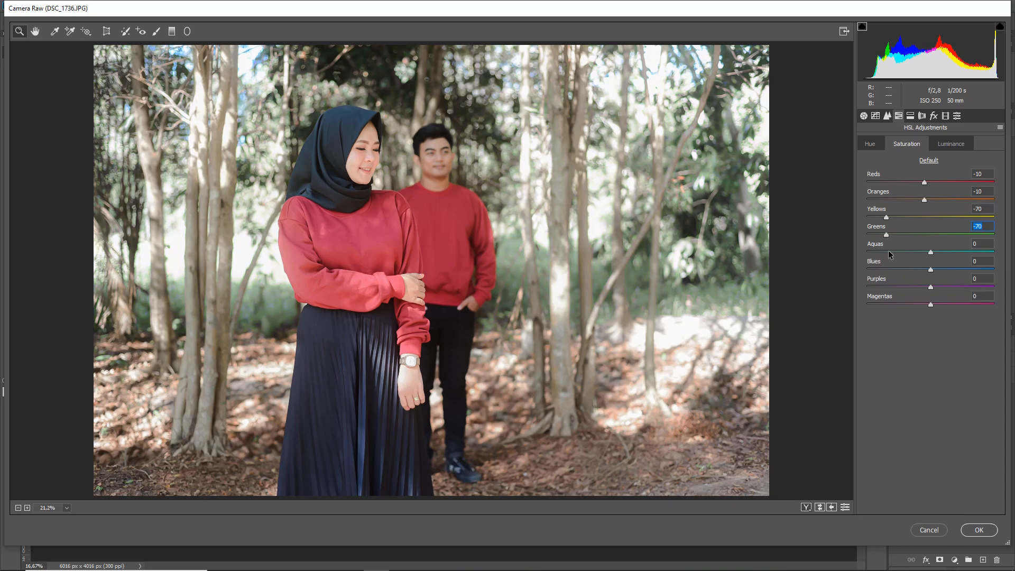
pyautogui.click(887, 251)
pyautogui.click(887, 252)
pyautogui.click(890, 271)
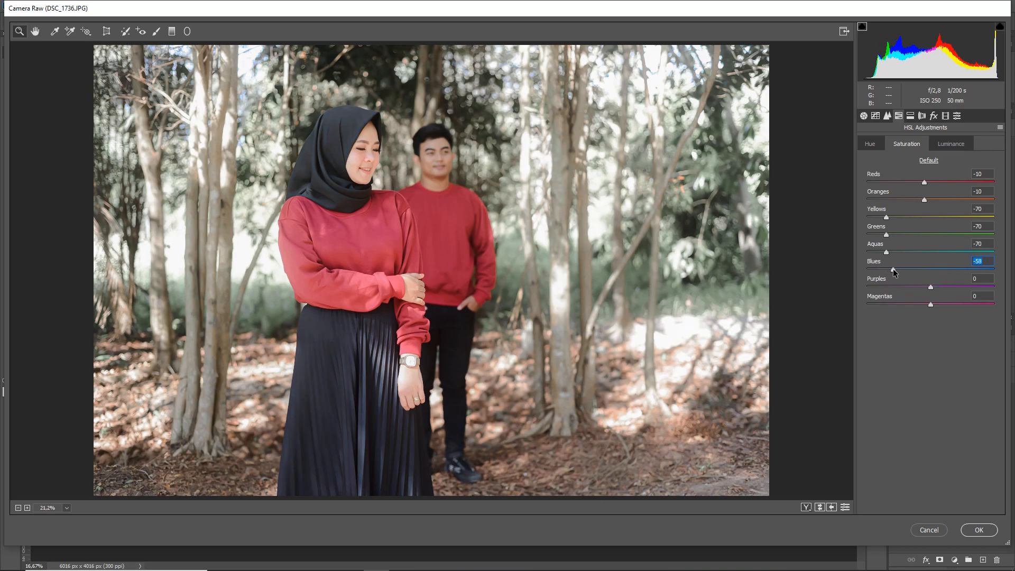
pyautogui.moveTo(894, 272); pyautogui.dragTo(887, 272)
# Set the HSL luminance of Reds, Oranges, Yellows and Greens to +10 each.
pyautogui.click(946, 143)
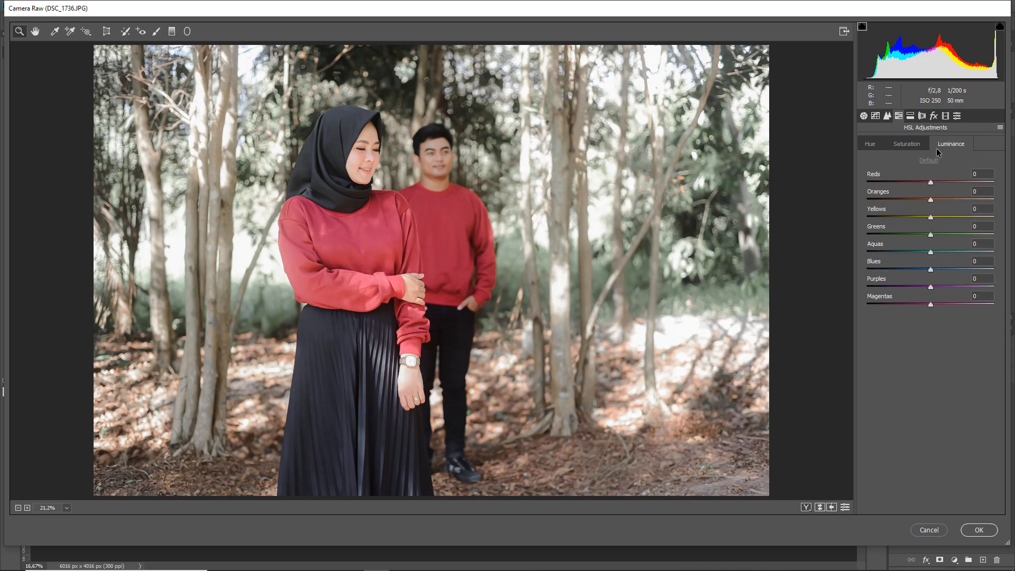
pyautogui.moveTo(932, 184); pyautogui.dragTo(940, 183)
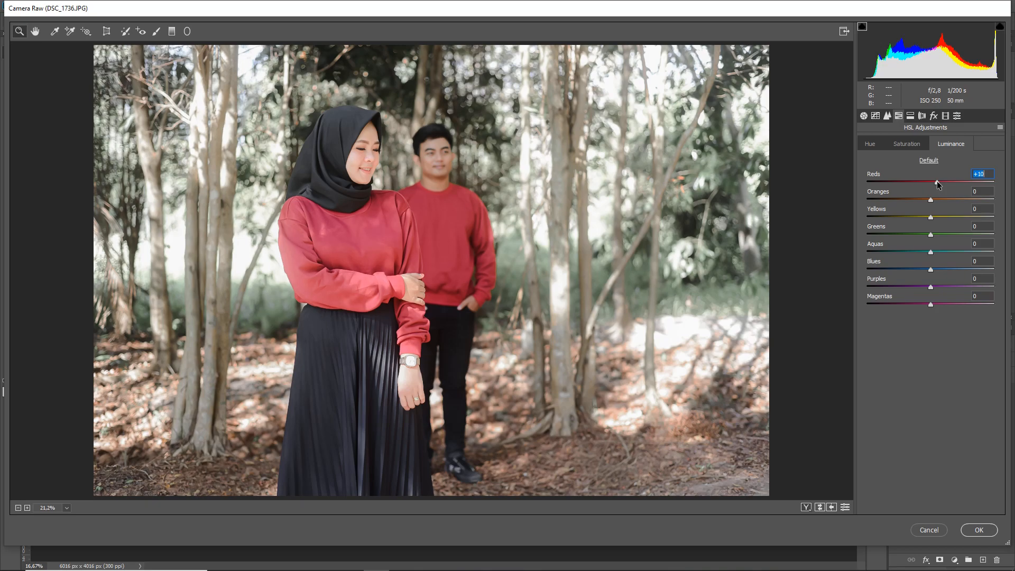
pyautogui.moveTo(932, 200); pyautogui.dragTo(937, 199)
pyautogui.moveTo(882, 570)
pyautogui.moveTo(932, 218); pyautogui.dragTo(940, 239)
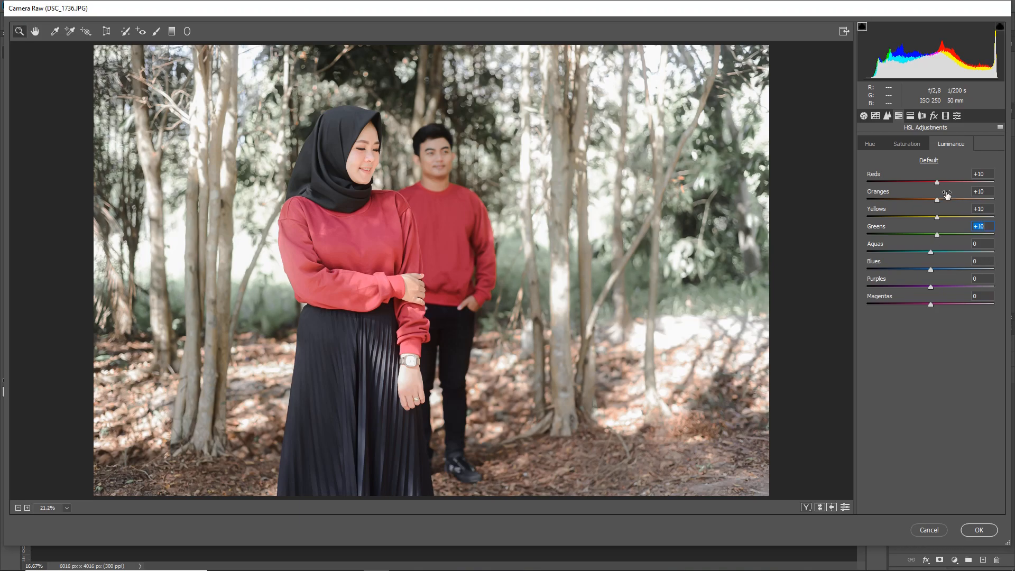
# Raise the HSL saturation of Reds to a small positive value.
pyautogui.click(909, 143)
pyautogui.click(931, 181)
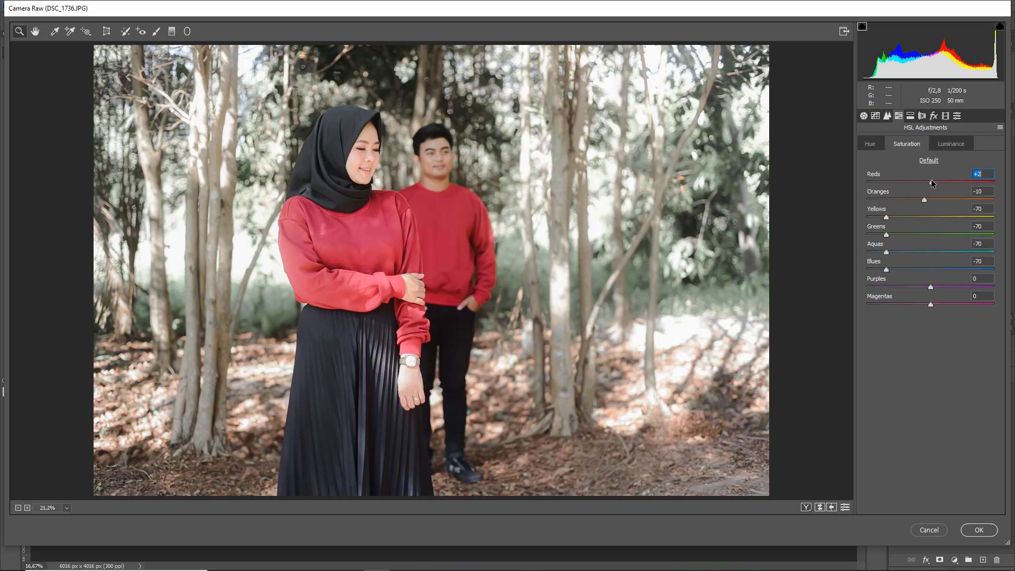
pyautogui.moveTo(932, 183); pyautogui.dragTo(937, 183)
# In the camera calibration, set the Green Primary hue to +10 and its saturation to -10.
pyautogui.click(946, 115)
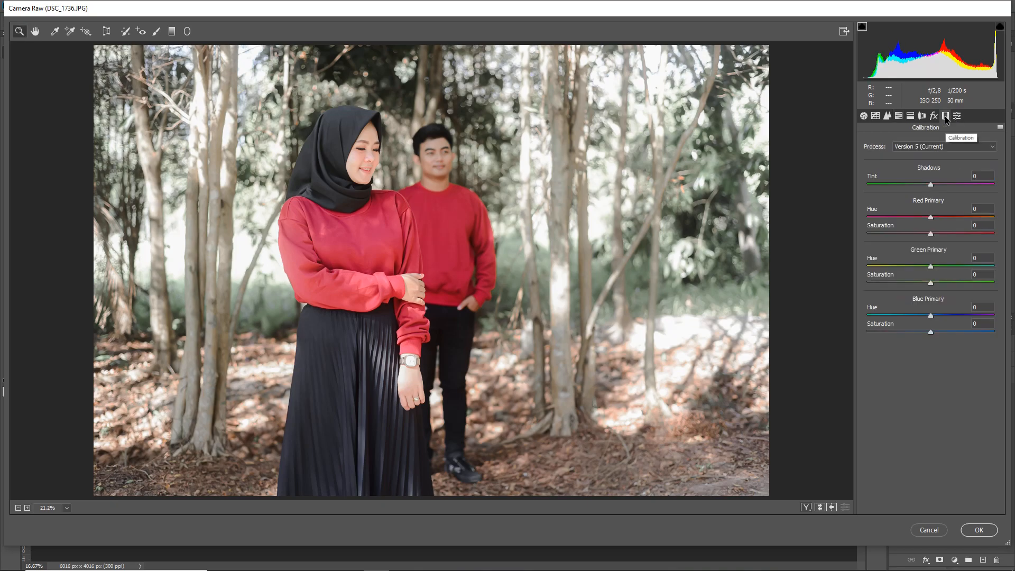
pyautogui.click(946, 266)
pyautogui.click(945, 266)
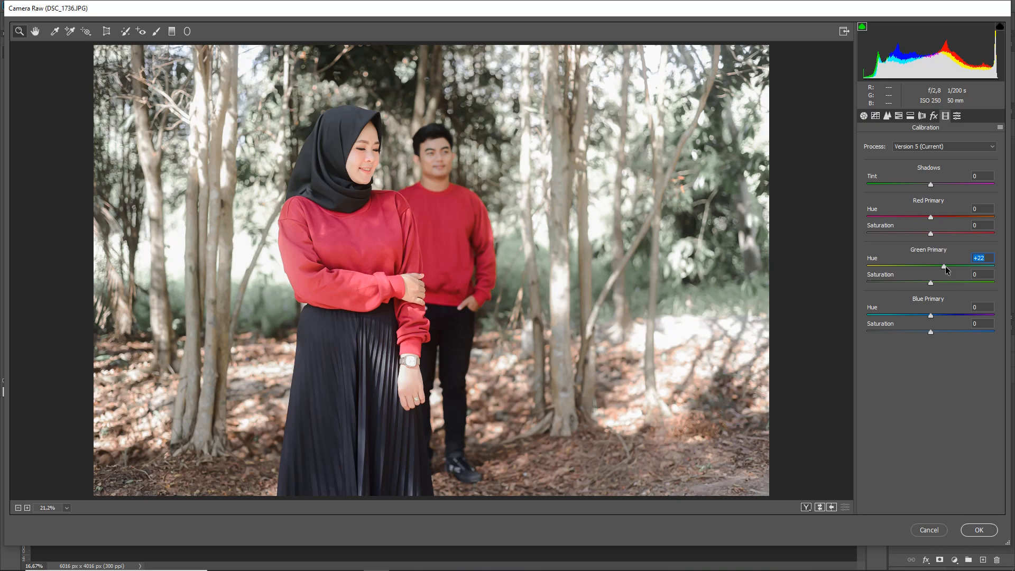
pyautogui.moveTo(945, 266); pyautogui.dragTo(937, 268)
pyautogui.moveTo(937, 269); pyautogui.dragTo(939, 284)
pyautogui.moveTo(937, 286); pyautogui.dragTo(925, 284)
# Lower the Blue Primary saturation in the calibration to a moderately negative value.
pyautogui.moveTo(940, 330); pyautogui.dragTo(944, 334)
pyautogui.click(914, 331)
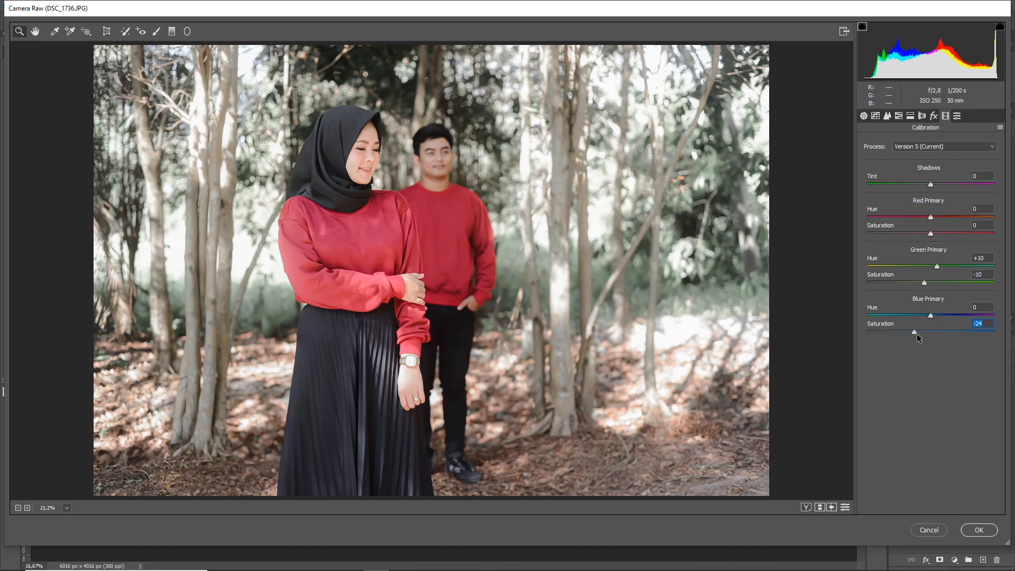
pyautogui.moveTo(918, 334); pyautogui.dragTo(919, 334)
pyautogui.press('Up')
# Set the basic Vibrance to +40 and Saturation to -15, and reduce Blacks to +10.
pyautogui.click(865, 116)
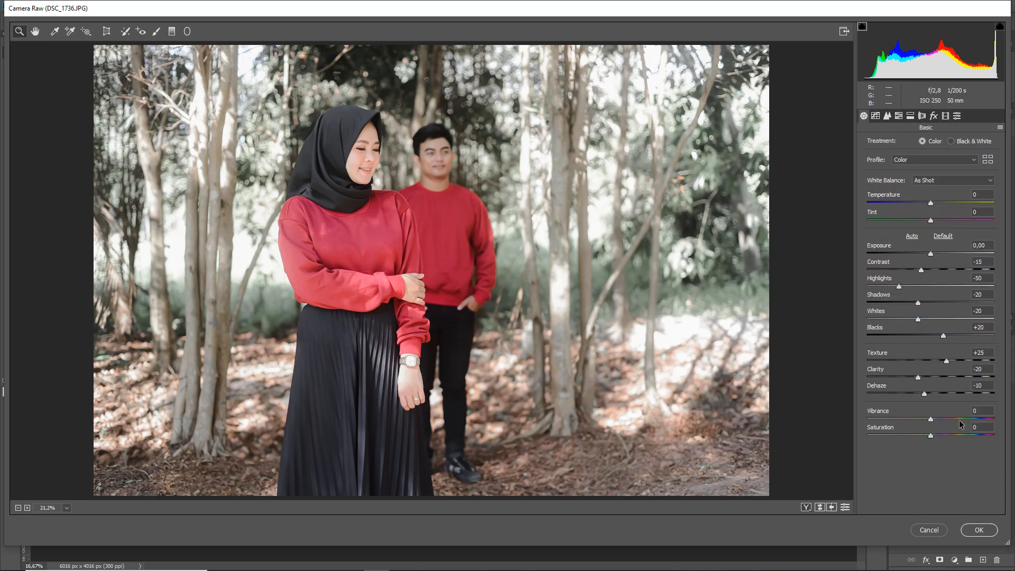
pyautogui.click(959, 419)
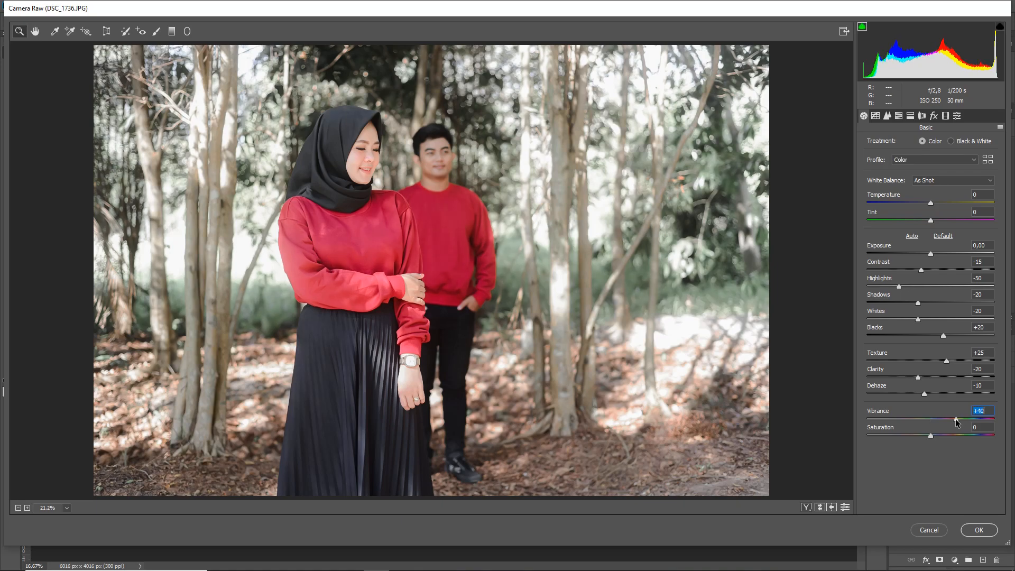
pyautogui.moveTo(931, 436); pyautogui.dragTo(927, 437)
pyautogui.moveTo(927, 437); pyautogui.dragTo(925, 437)
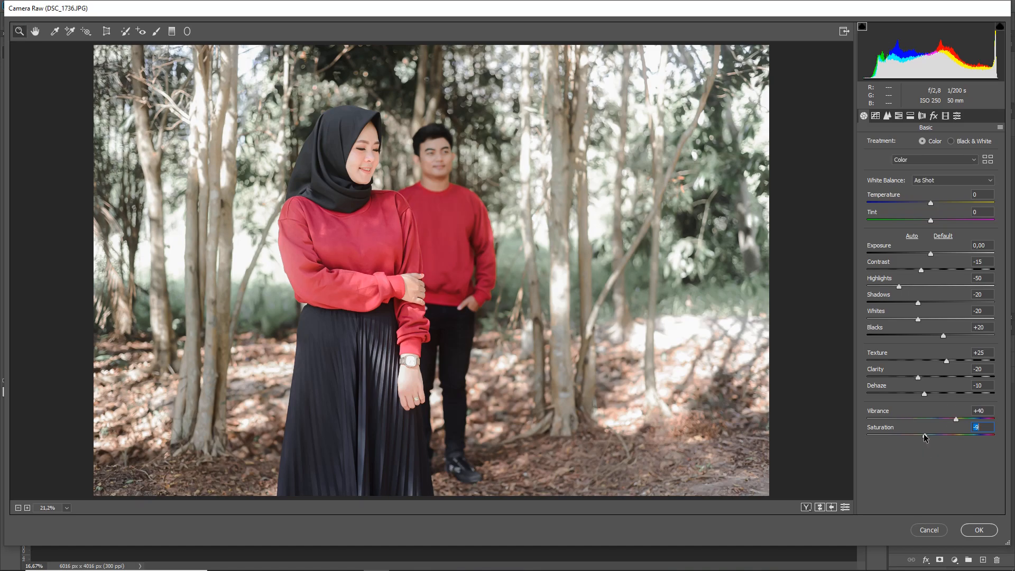
pyautogui.moveTo(925, 437); pyautogui.dragTo(921, 437)
pyautogui.moveTo(944, 335); pyautogui.dragTo(938, 337)
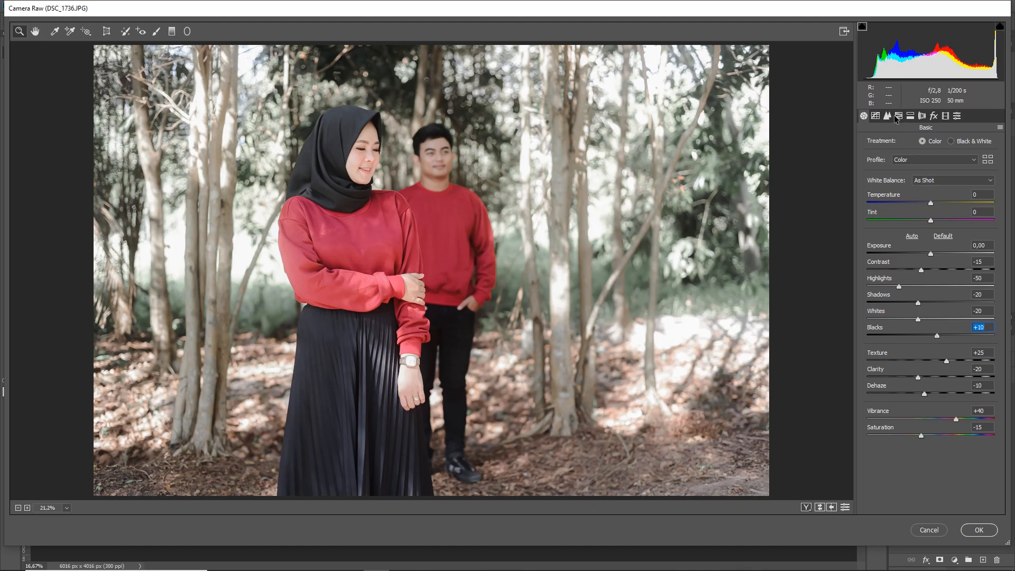
# Set the lens vignetting amount to -50, then add a slight dark post-crop vignette with its Highlights value raised.
pyautogui.click(924, 117)
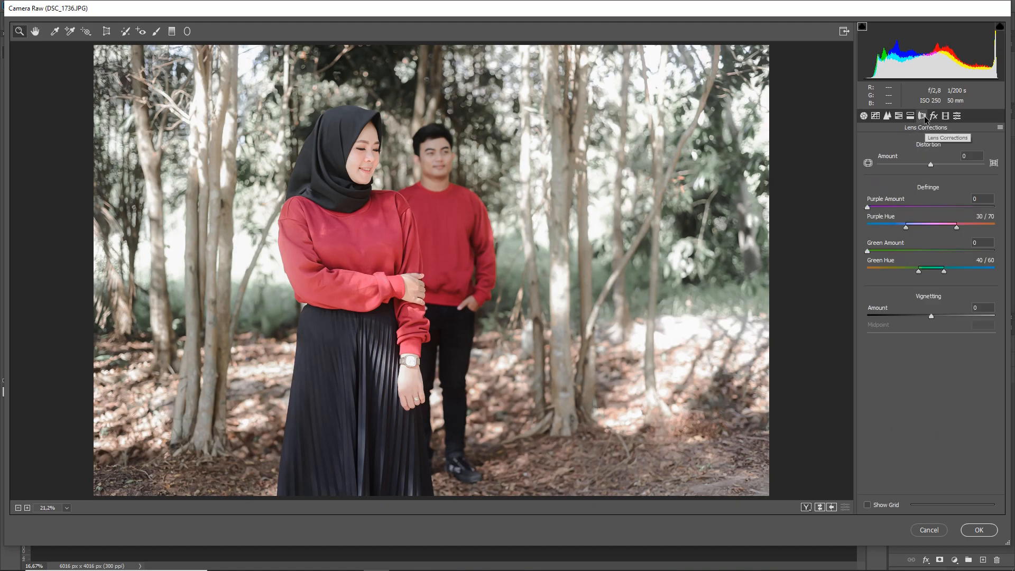
pyautogui.moveTo(918, 314); pyautogui.dragTo(900, 315)
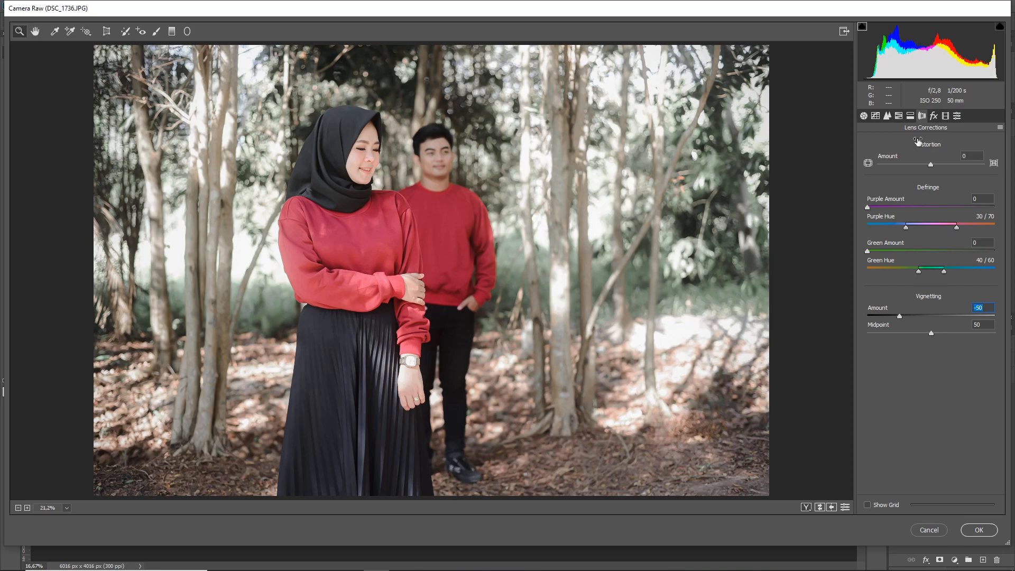
pyautogui.click(933, 116)
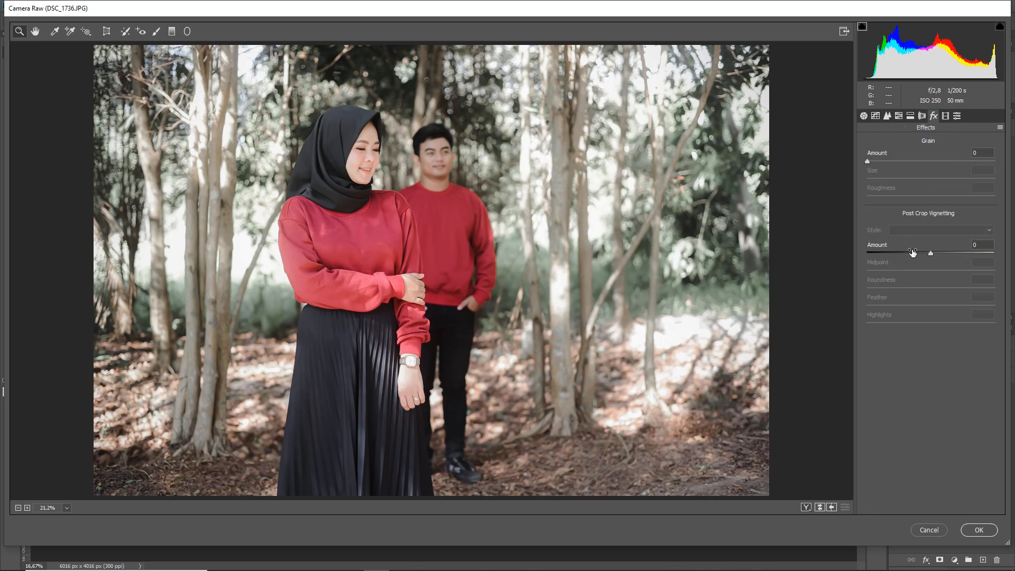
pyautogui.moveTo(921, 254); pyautogui.dragTo(925, 254)
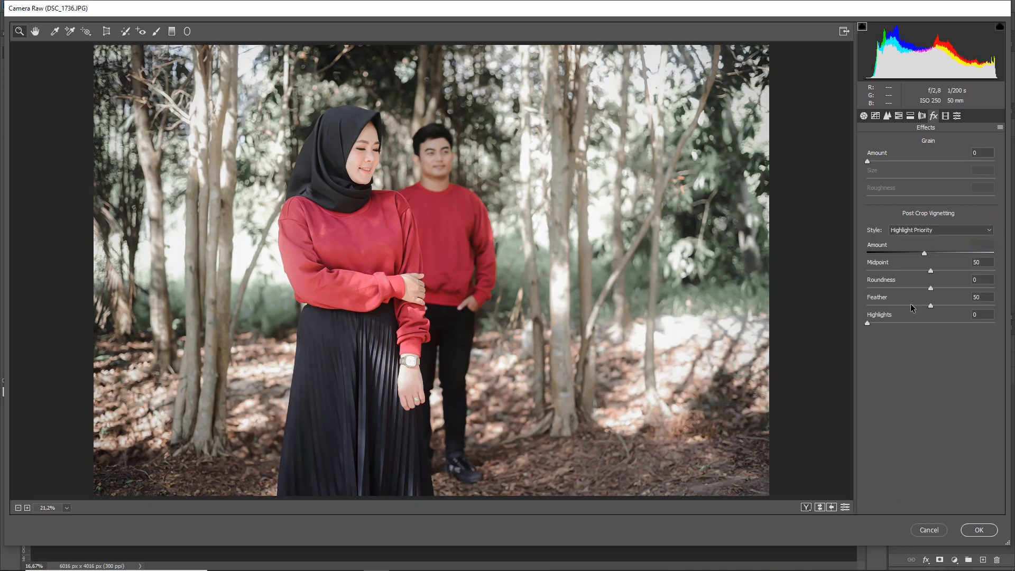
pyautogui.click(891, 322)
pyautogui.moveTo(890, 322); pyautogui.dragTo(893, 321)
# Try shifting the HSL hue of Yellows and Greens, and set both back to 0.
pyautogui.click(899, 115)
pyautogui.click(870, 144)
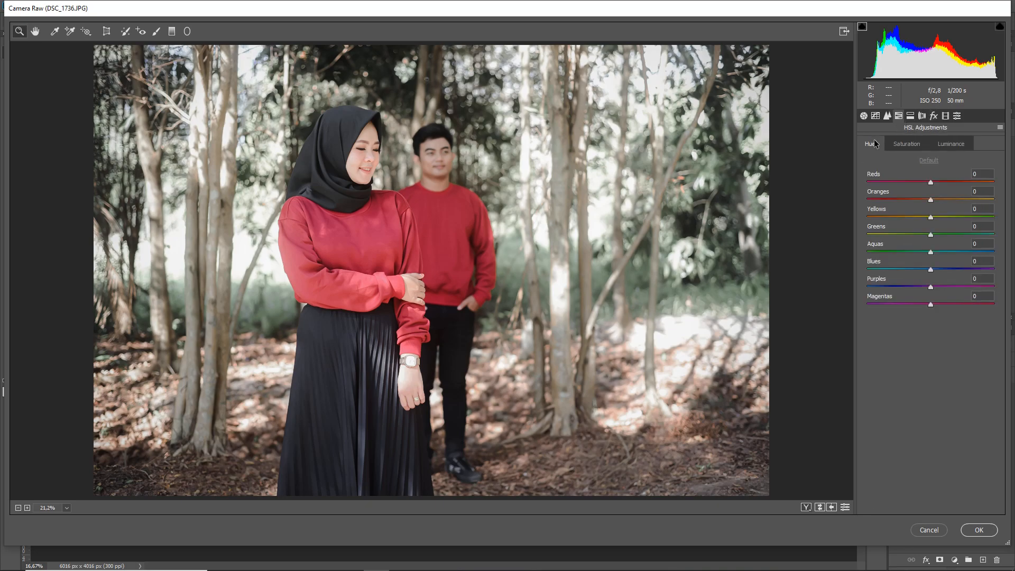
pyautogui.moveTo(931, 235); pyautogui.dragTo(919, 217)
pyautogui.moveTo(919, 217); pyautogui.dragTo(947, 221)
pyautogui.write('0')
pyautogui.press('Tab')
pyautogui.write('0')
# Raise the HSL saturation of Greens and Yellows slightly, keeping both strongly negative.
pyautogui.click(906, 143)
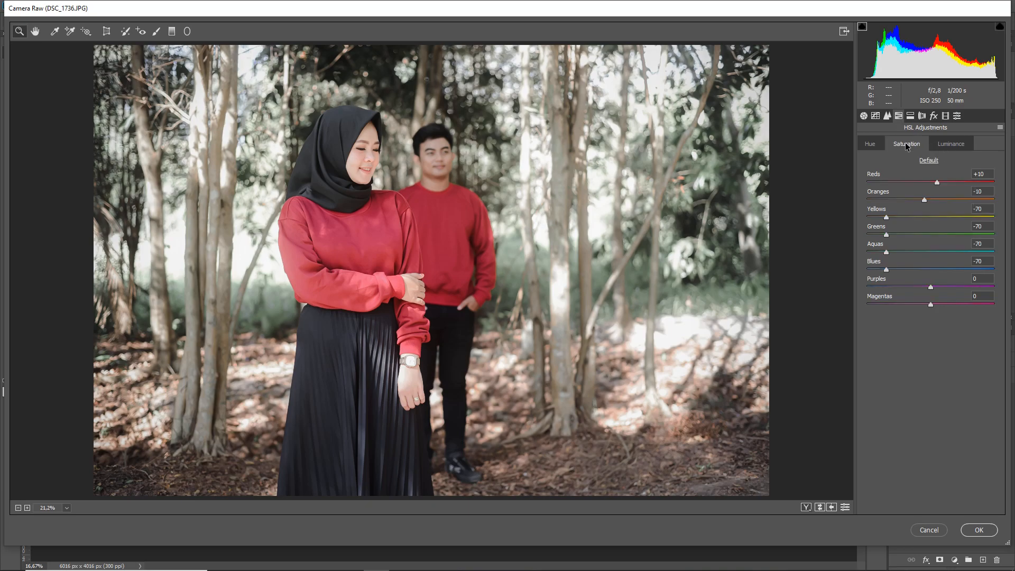
pyautogui.moveTo(887, 234); pyautogui.dragTo(893, 234)
pyautogui.press('Up')
pyautogui.moveTo(886, 215); pyautogui.dragTo(893, 217)
# On the Red channel point curve, anchor the highlights, midtones and shadows, add a point at 30/20 and lift the black point's output to 12.
pyautogui.click(876, 117)
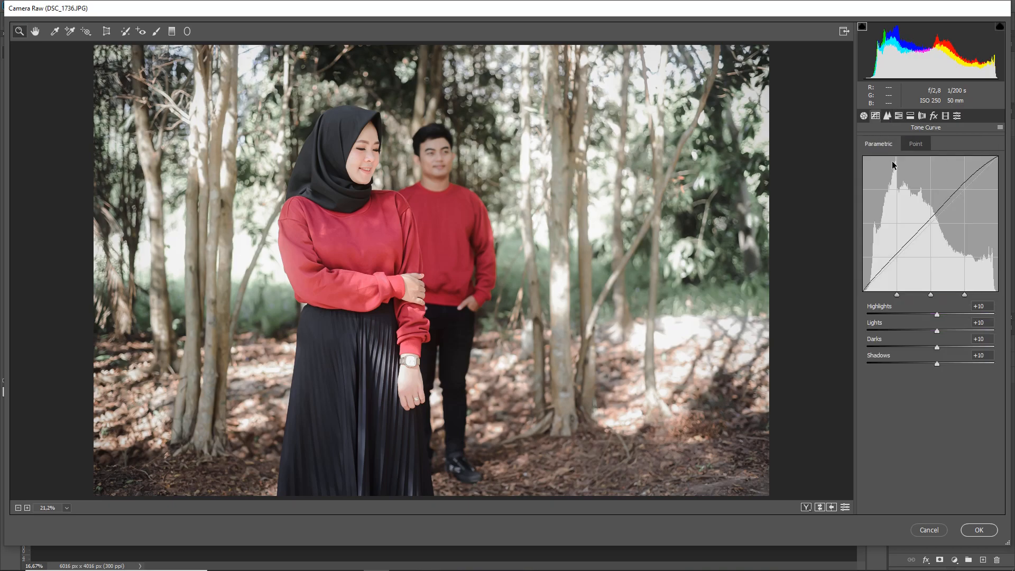
pyautogui.click(921, 148)
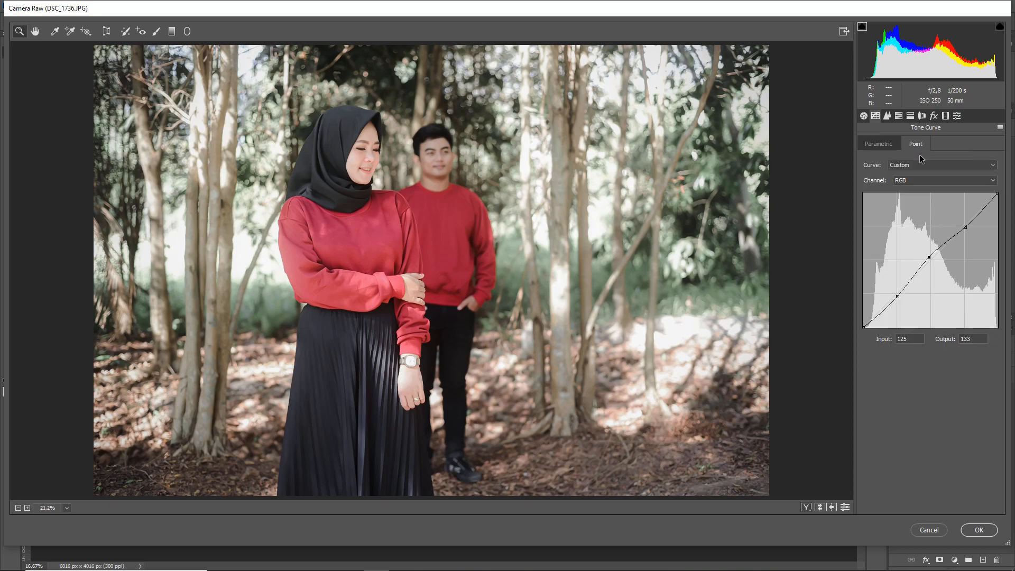
pyautogui.click(922, 180)
pyautogui.click(923, 197)
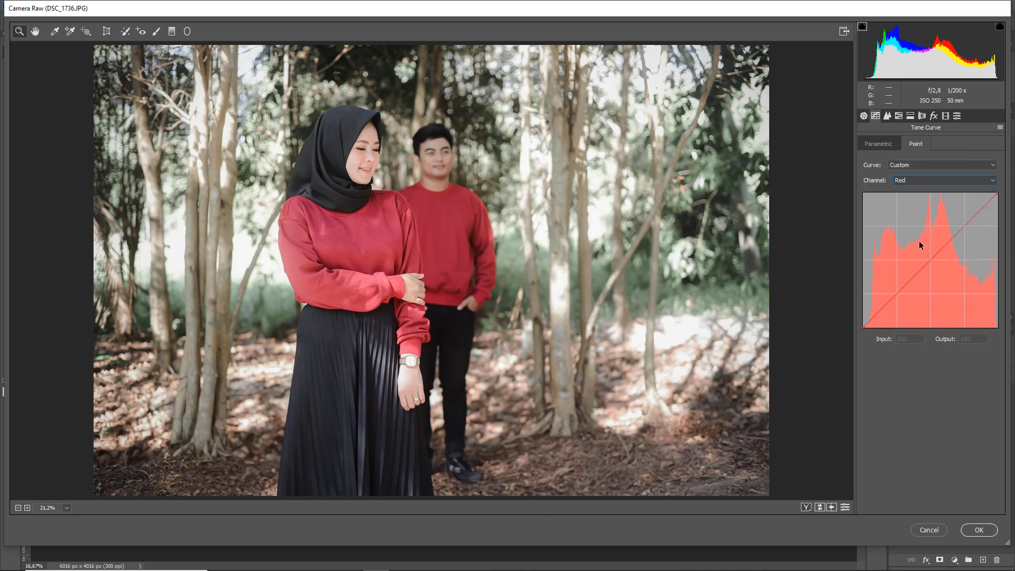
pyautogui.click(931, 261)
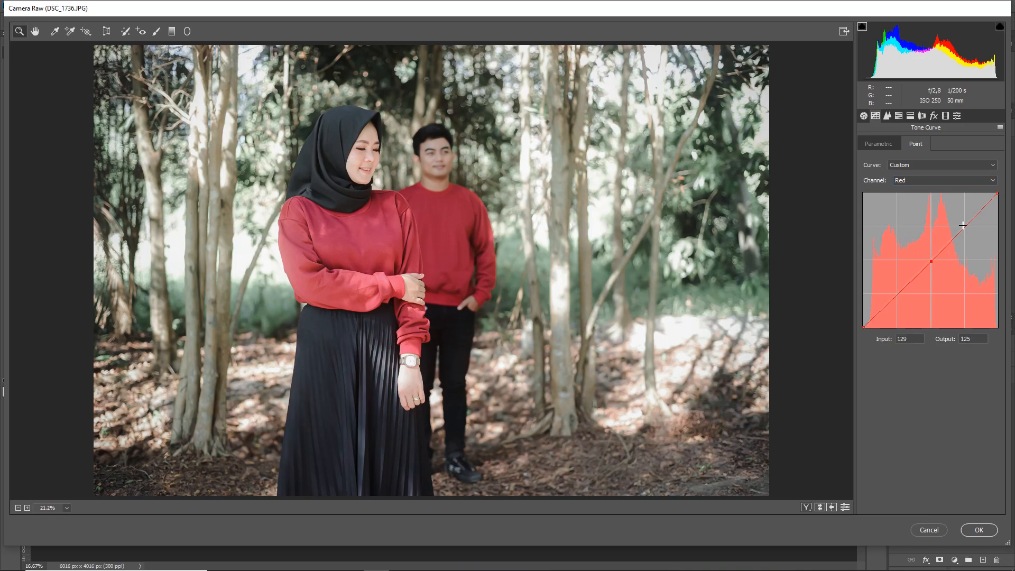
pyautogui.click(965, 226)
pyautogui.click(897, 293)
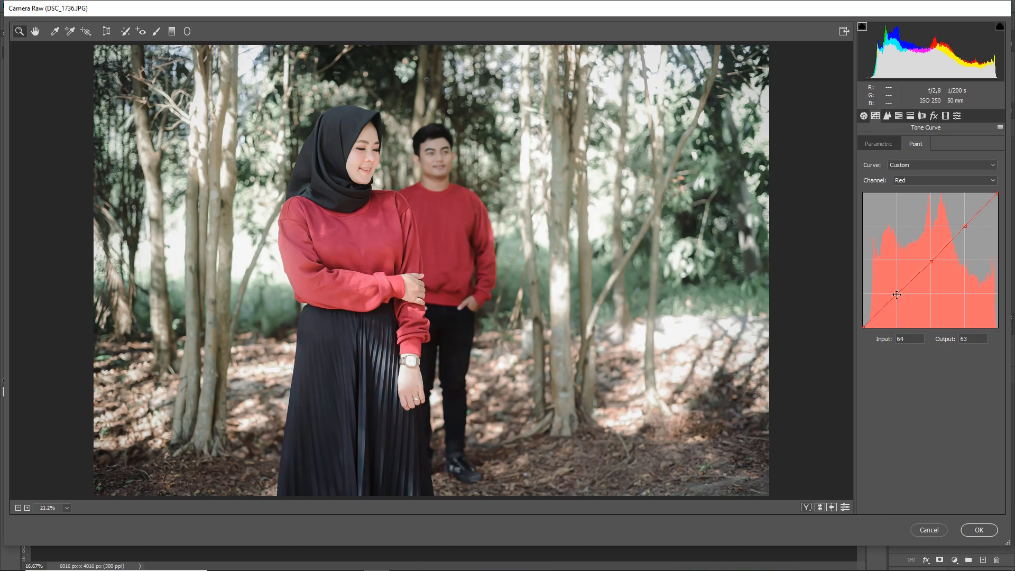
pyautogui.click(878, 316)
pyautogui.moveTo(864, 328); pyautogui.dragTo(856, 322)
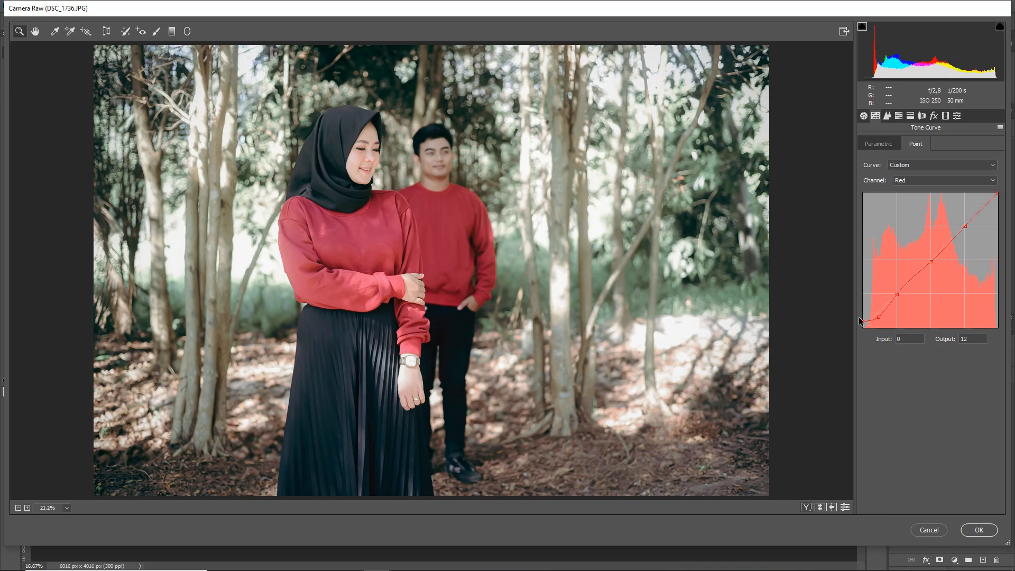
# On the Green channel curve, anchor the midtones, highlights and shadows, add a point at 32/26 and lift the black point slightly.
pyautogui.click(929, 182)
pyautogui.click(931, 205)
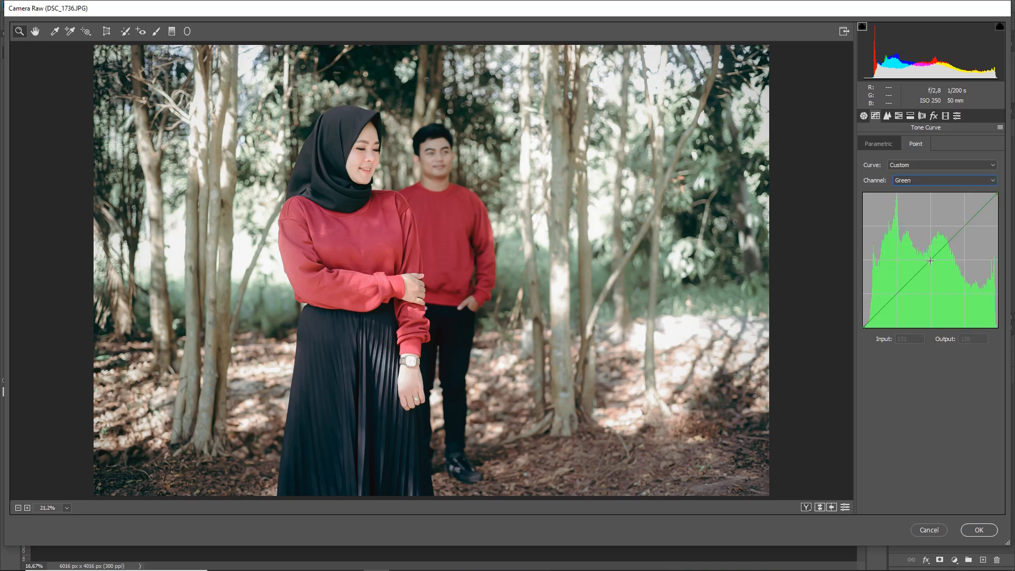
pyautogui.click(931, 259)
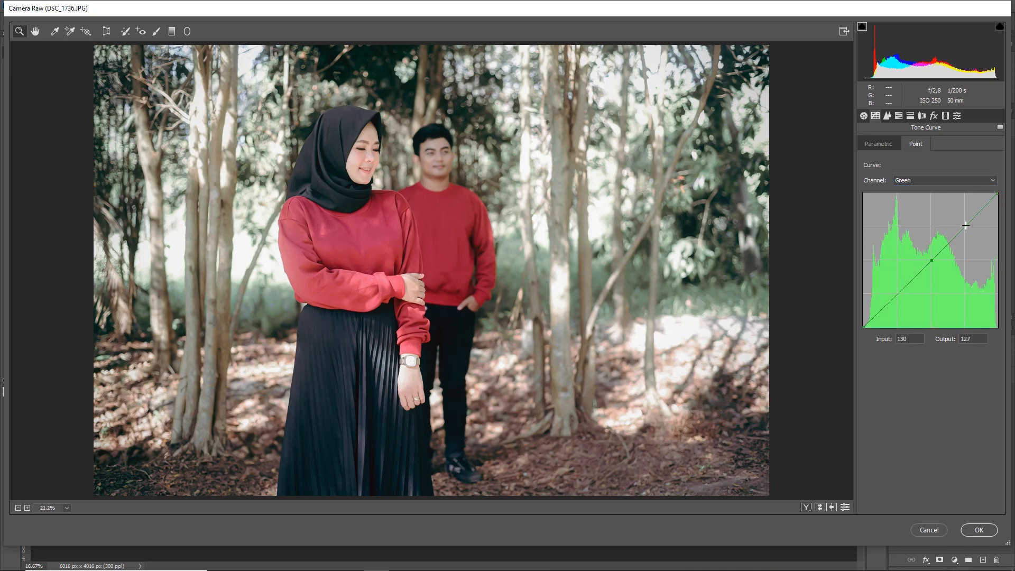
pyautogui.click(966, 226)
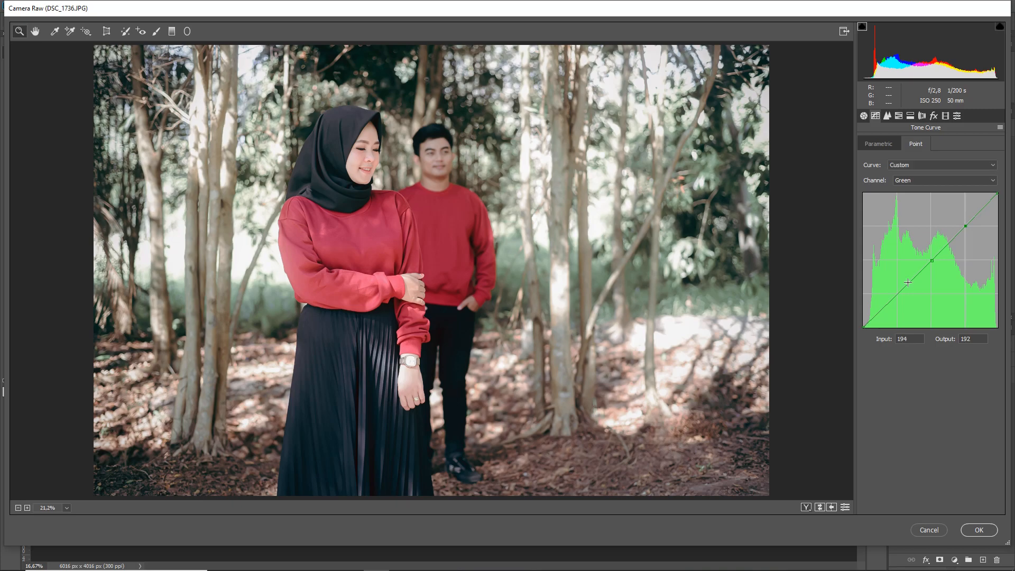
pyautogui.click(896, 295)
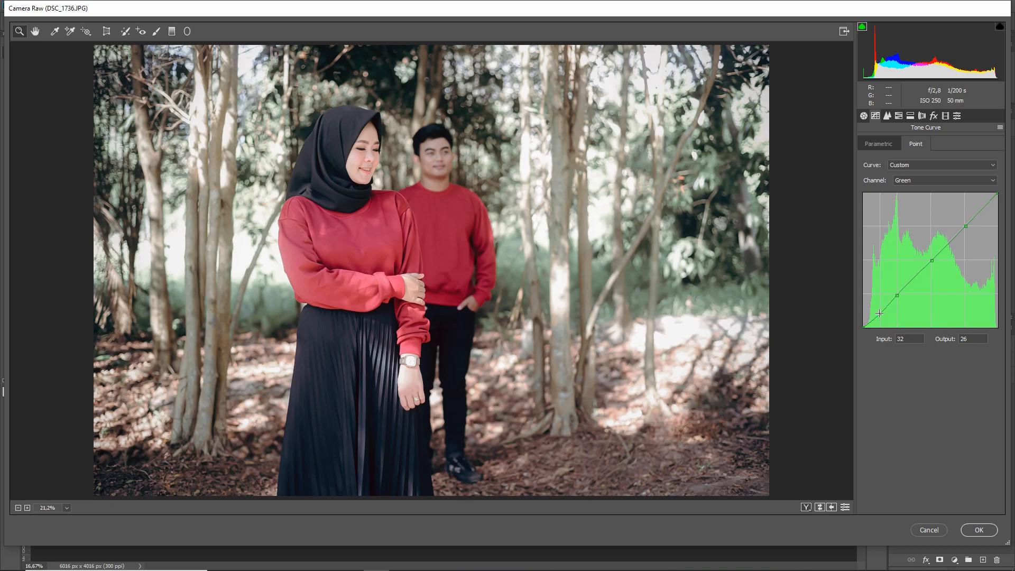
pyautogui.click(879, 313)
pyautogui.moveTo(863, 327); pyautogui.dragTo(859, 323)
# On the Blue channel curve, anchor the midtones, highlights and shadows, and lift the black point's output to 7.
pyautogui.click(939, 183)
pyautogui.click(934, 215)
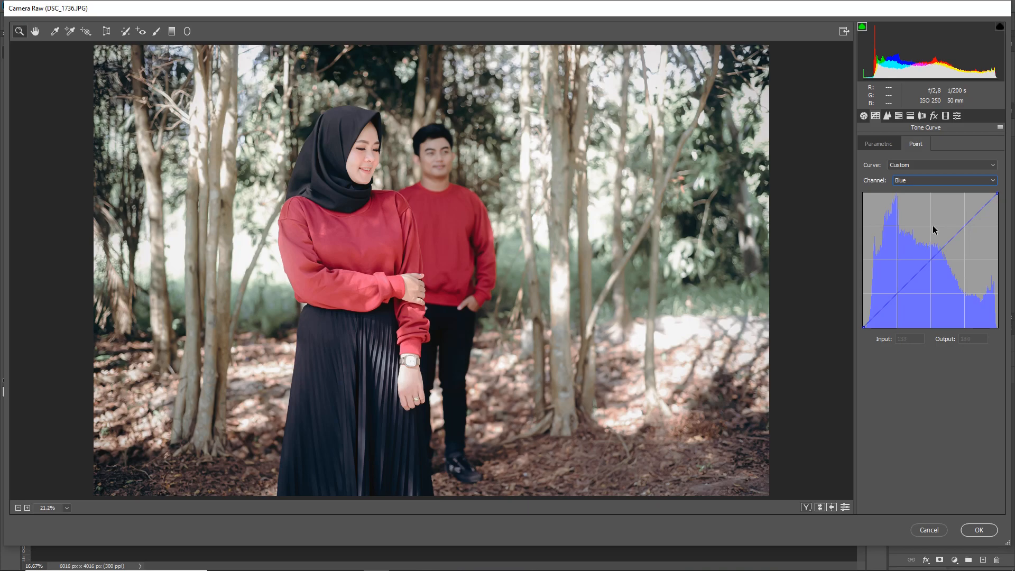
pyautogui.click(930, 260)
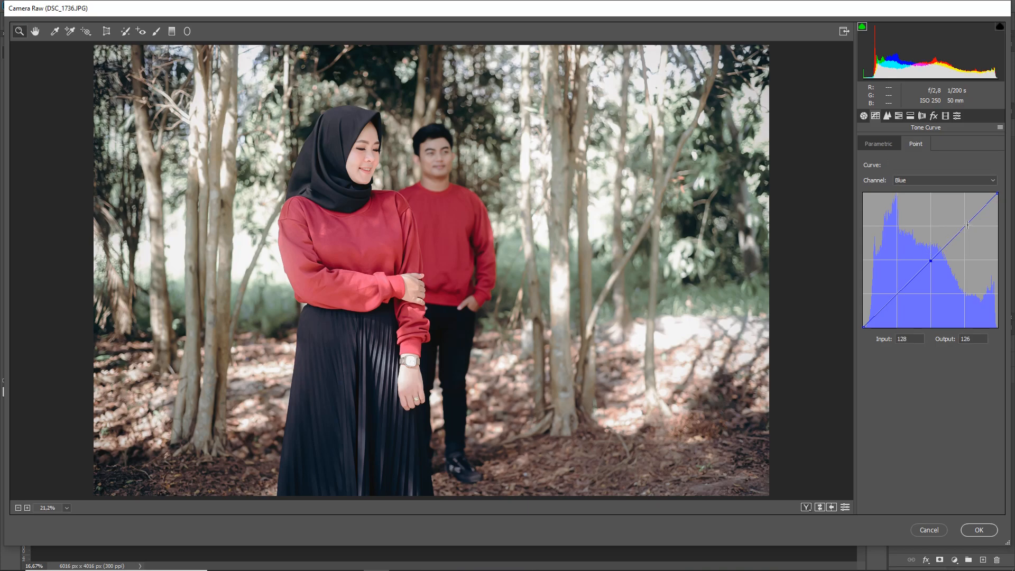
pyautogui.click(964, 226)
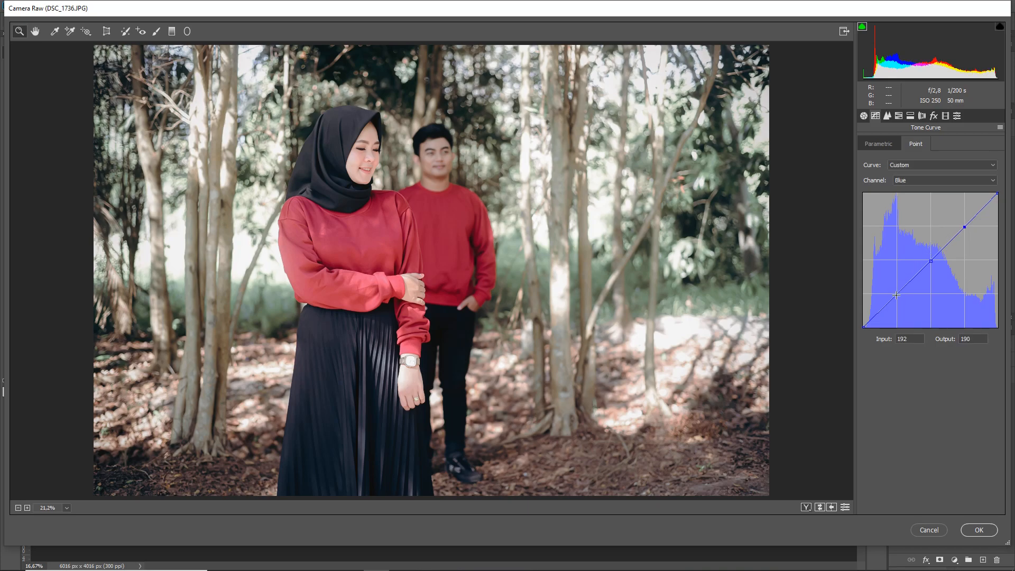
pyautogui.click(898, 295)
pyautogui.moveTo(898, 295); pyautogui.dragTo(896, 295)
pyautogui.moveTo(864, 325); pyautogui.dragTo(860, 324)
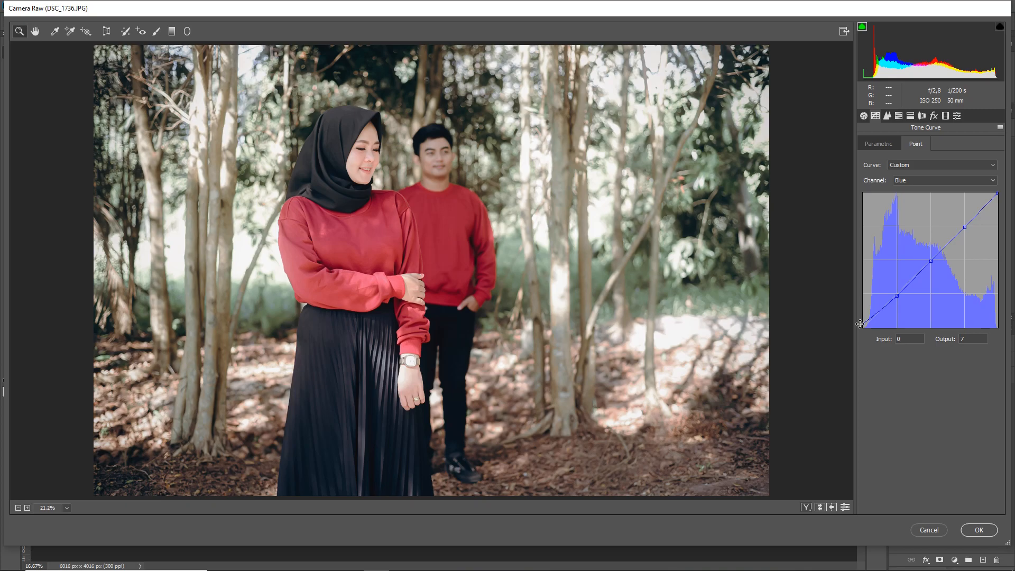
# On the RGB curve, set black output 11, midtones 123/135 and highlights 185/194, lower the white point slightly, and apply the Camera Raw grade.
pyautogui.click(934, 181)
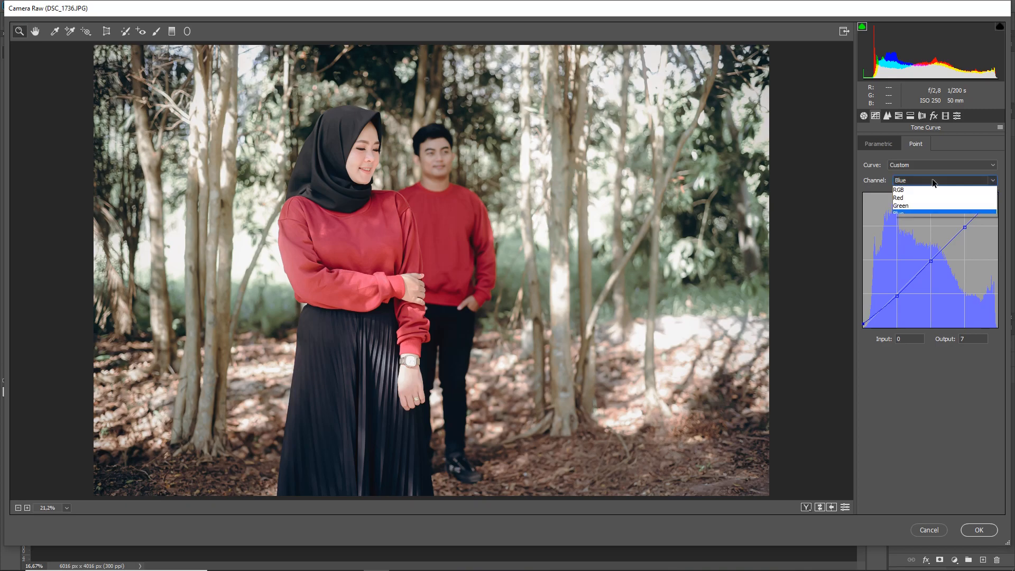
pyautogui.click(934, 193)
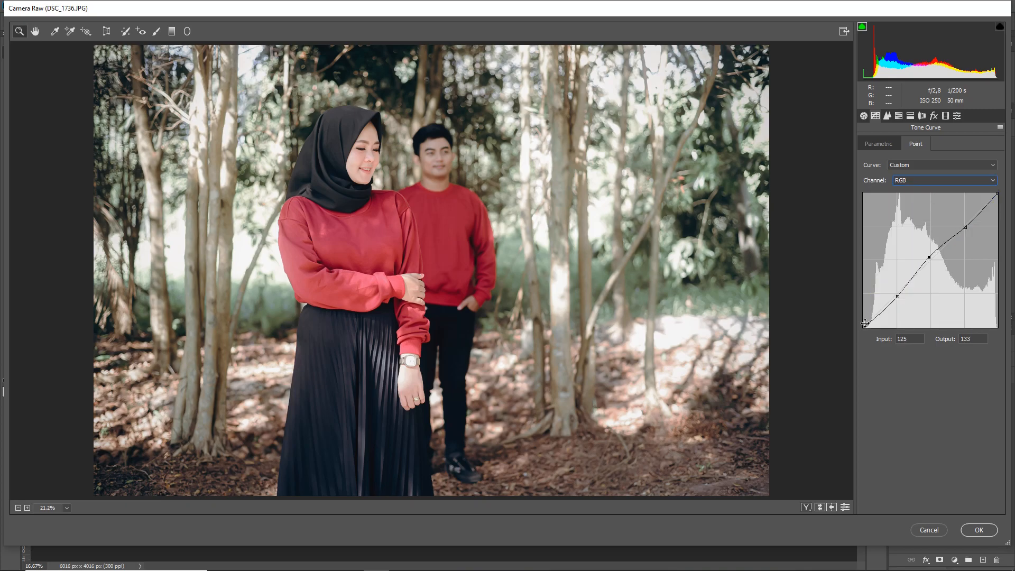
pyautogui.moveTo(863, 327); pyautogui.dragTo(856, 322)
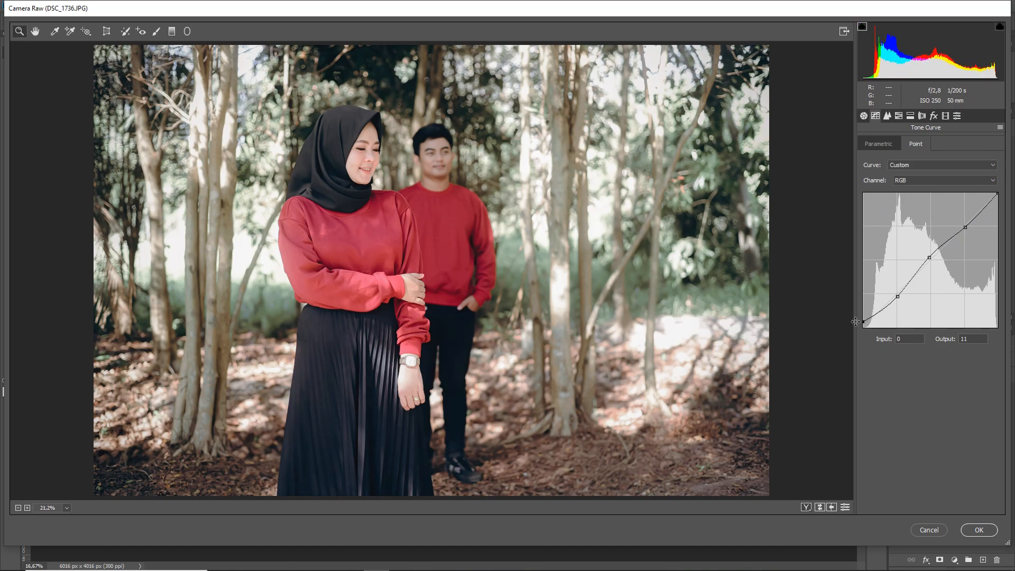
pyautogui.click(928, 256)
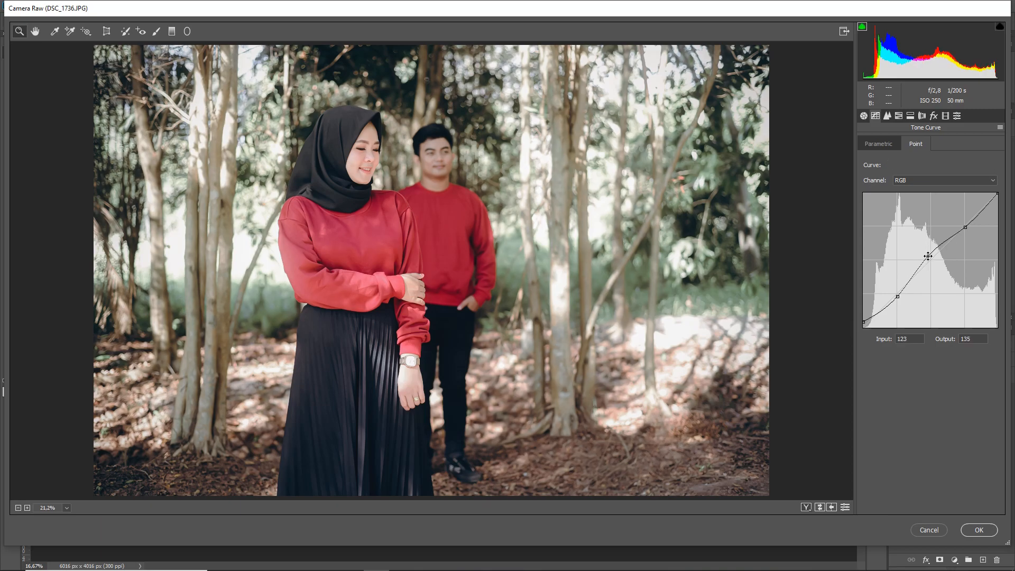
pyautogui.click(965, 227)
pyautogui.moveTo(965, 226); pyautogui.dragTo(961, 225)
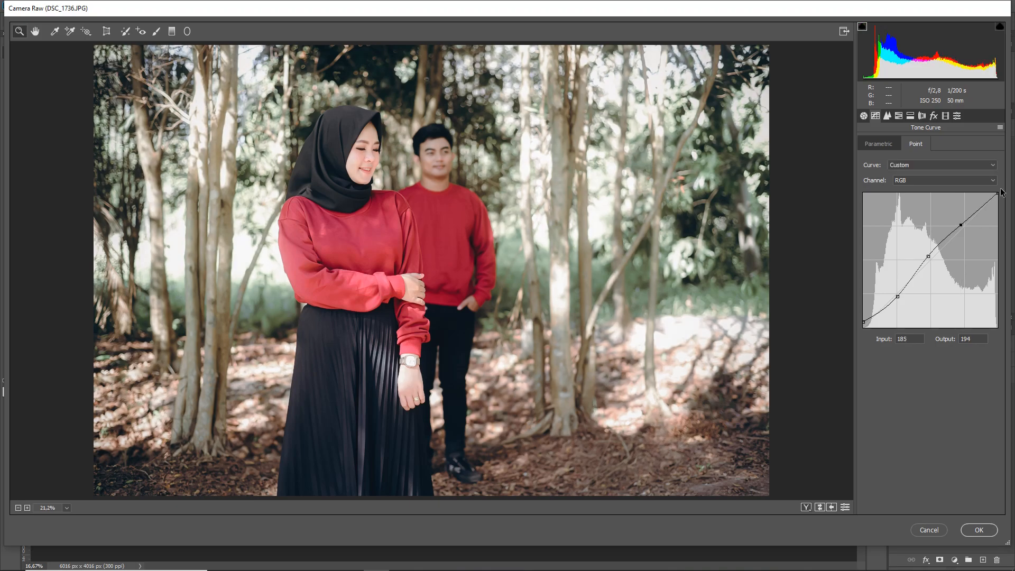
pyautogui.moveTo(997, 193); pyautogui.dragTo(997, 197)
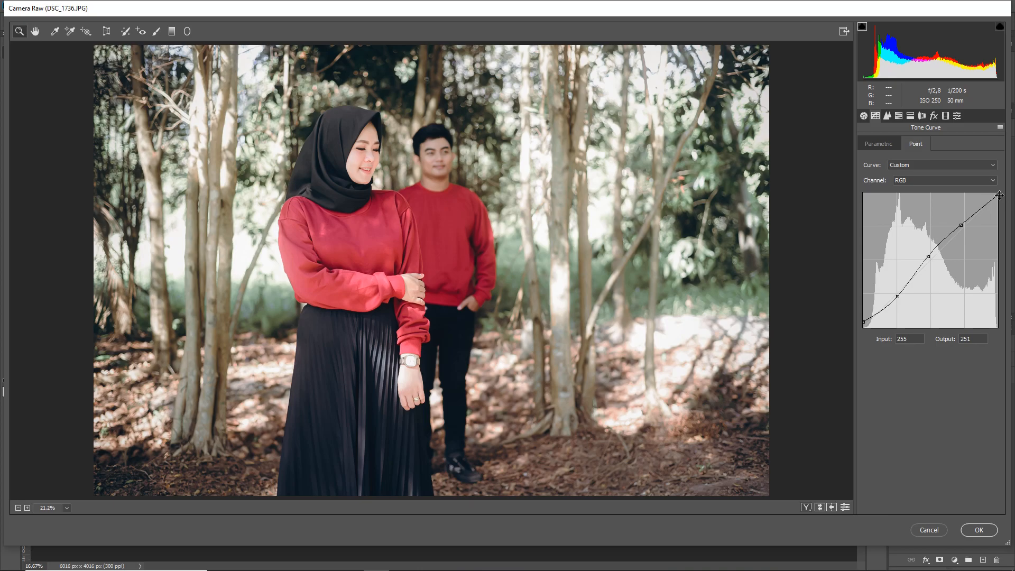
pyautogui.click(990, 530)
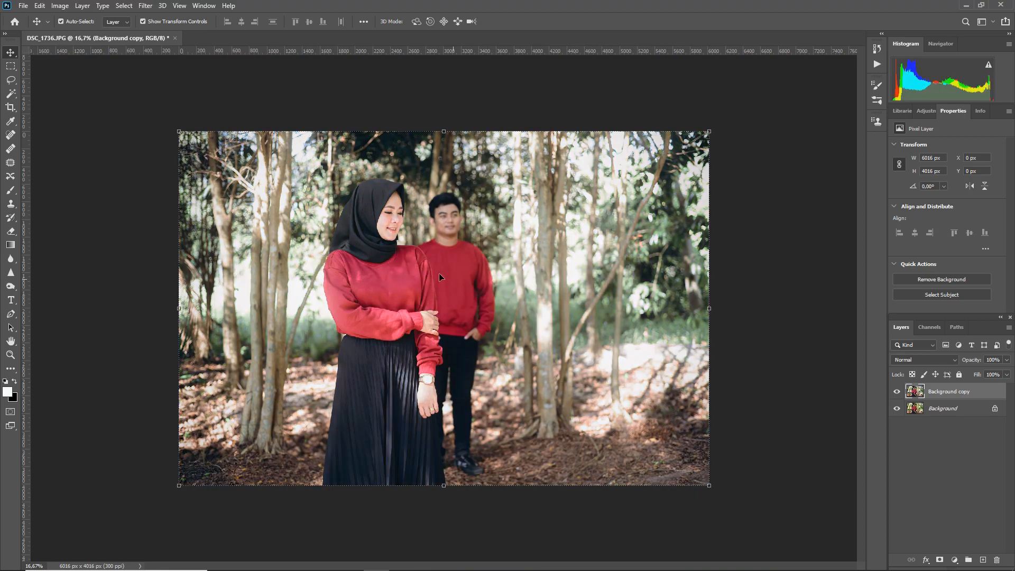
# Examine the couple at 50% zoom, toggling the Background copy layer's visibility to compare the grade with the original.
pyautogui.hotkey('ctrl', '+')
pyautogui.hotkey('ctrl', '+')
pyautogui.hotkey('ctrl', '+')
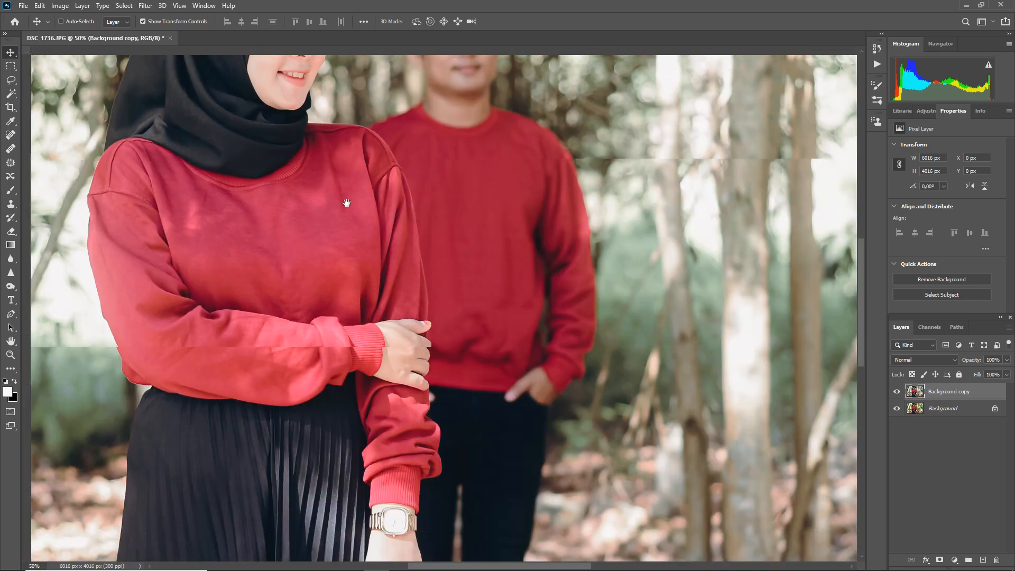
pyautogui.moveTo(347, 204); pyautogui.dragTo(400, 319)
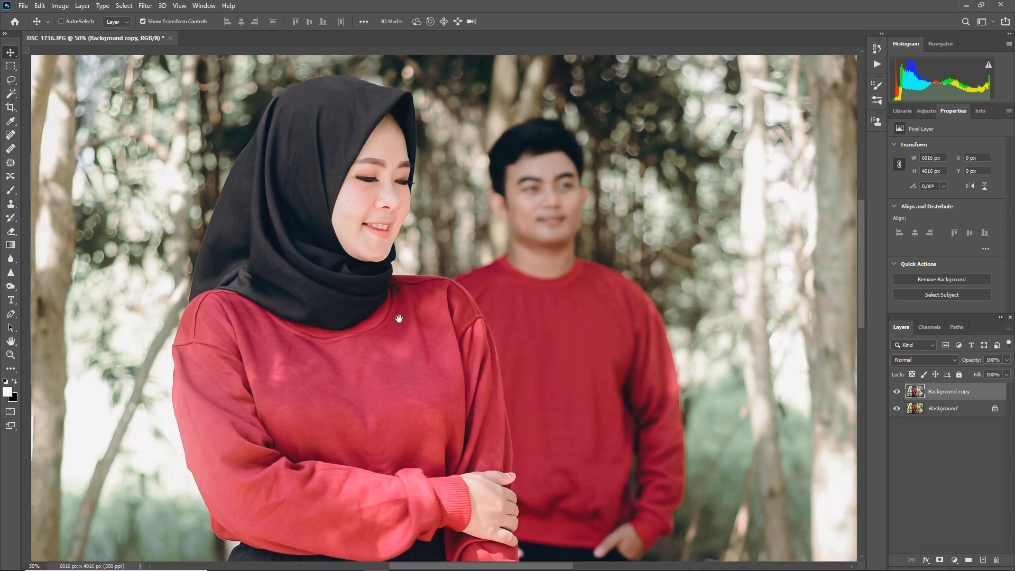
pyautogui.click(895, 391)
pyautogui.click(895, 391)
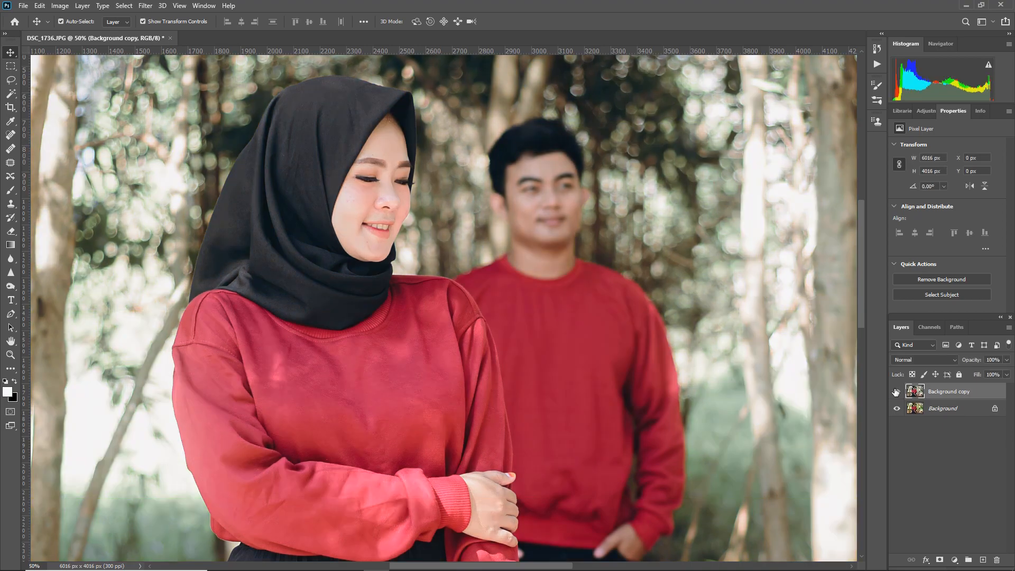
pyautogui.click(896, 392)
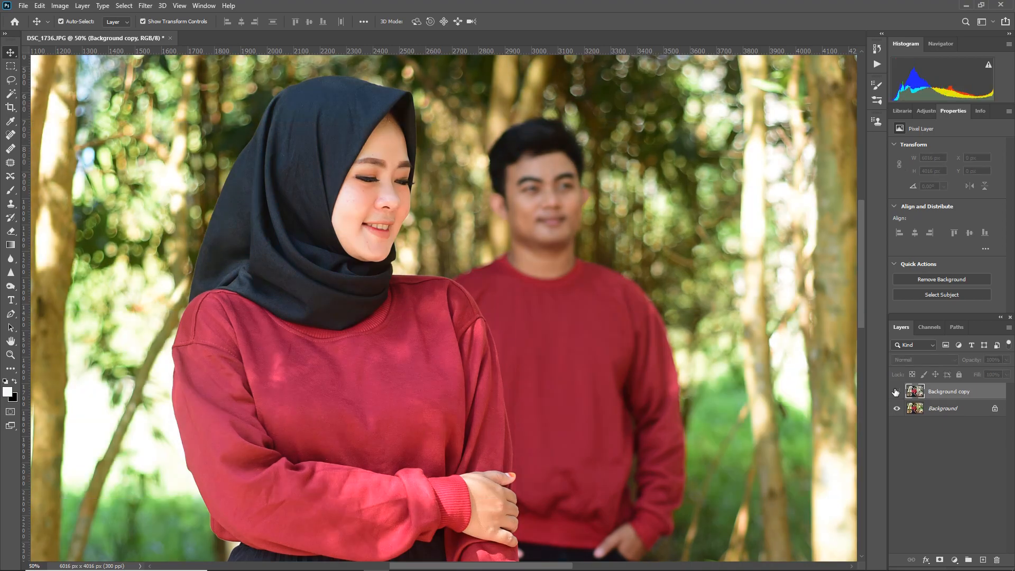